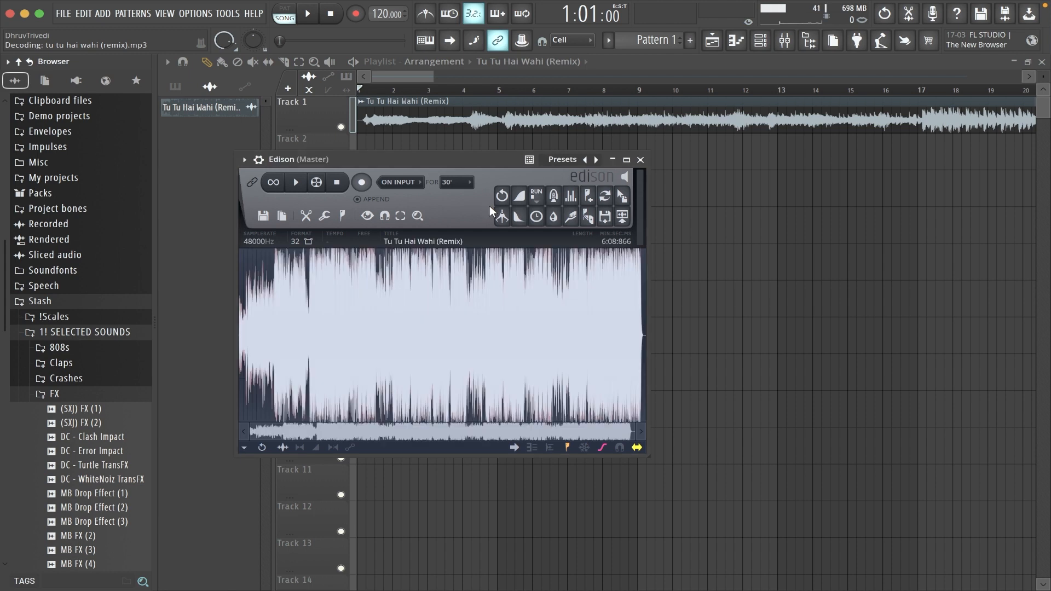
Denoise the song in Edison, using its first 5.945 seconds as the noise sample.
drag(464, 164, 713, 181)
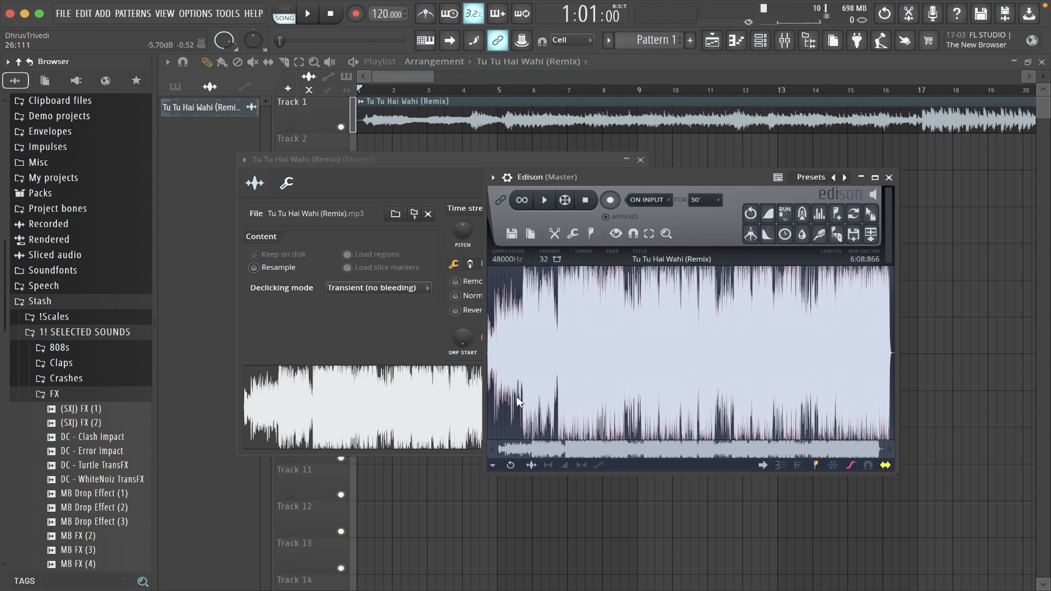
scroll(517, 396, up, 6)
drag(542, 456, 466, 451)
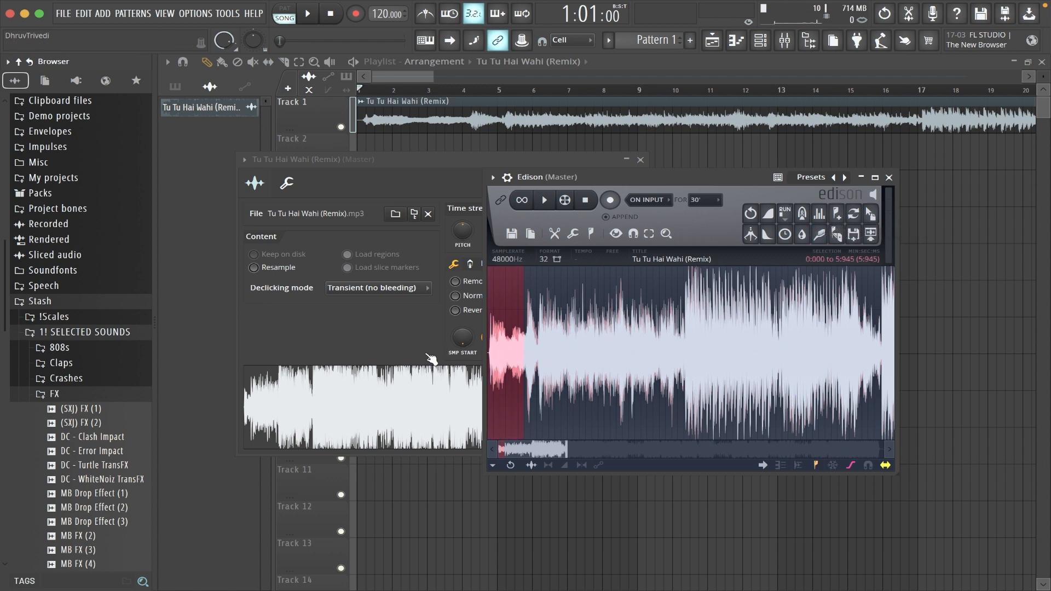
key(super+u)
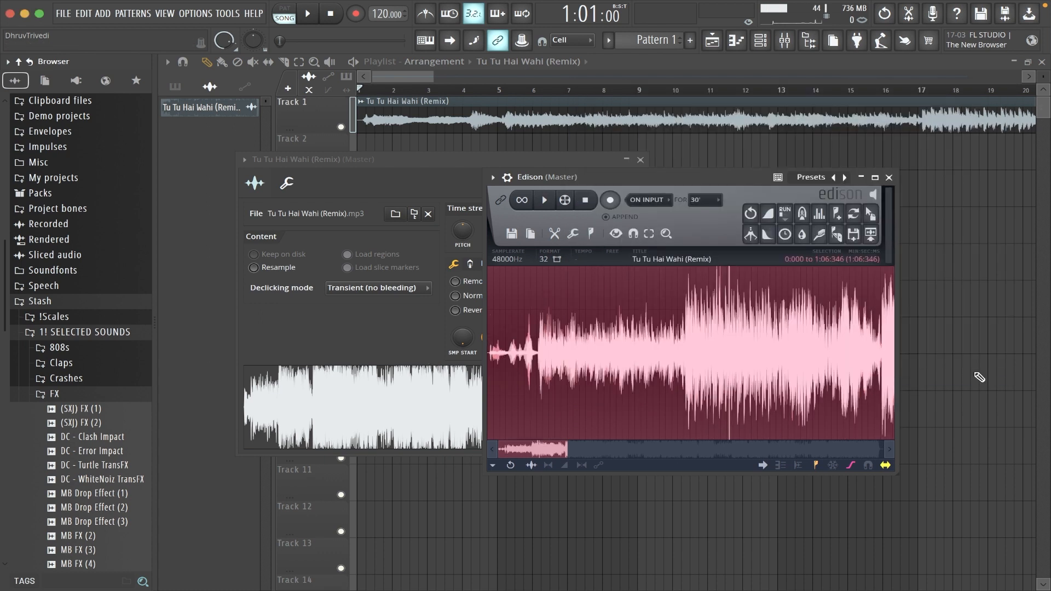
Place the section from 0:000 to 1:06:346 on playlist Track 2 and mute Track 1.
click(536, 283)
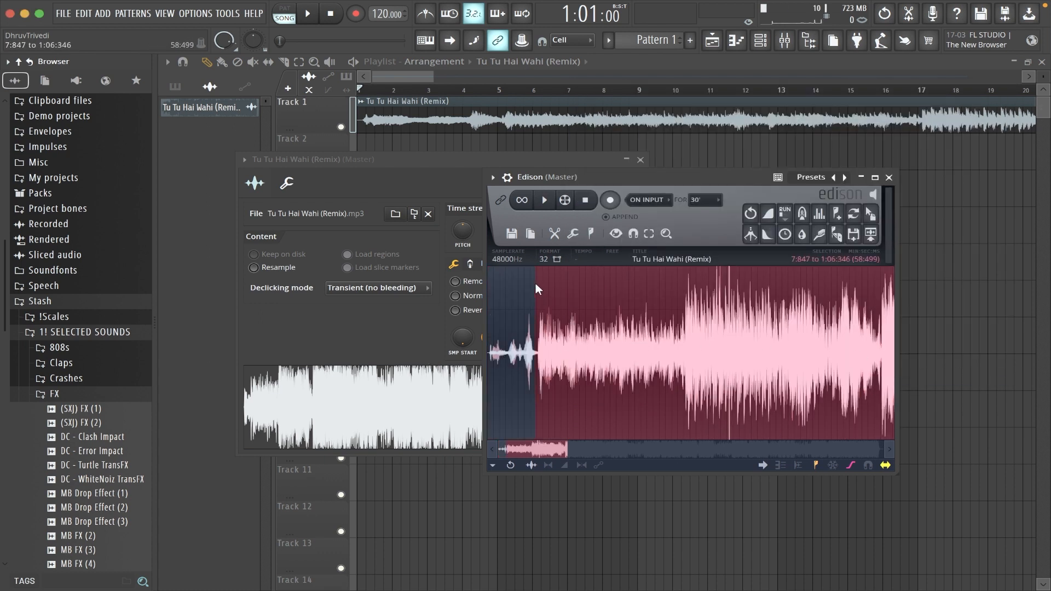
click(533, 344)
drag(534, 344, 530, 344)
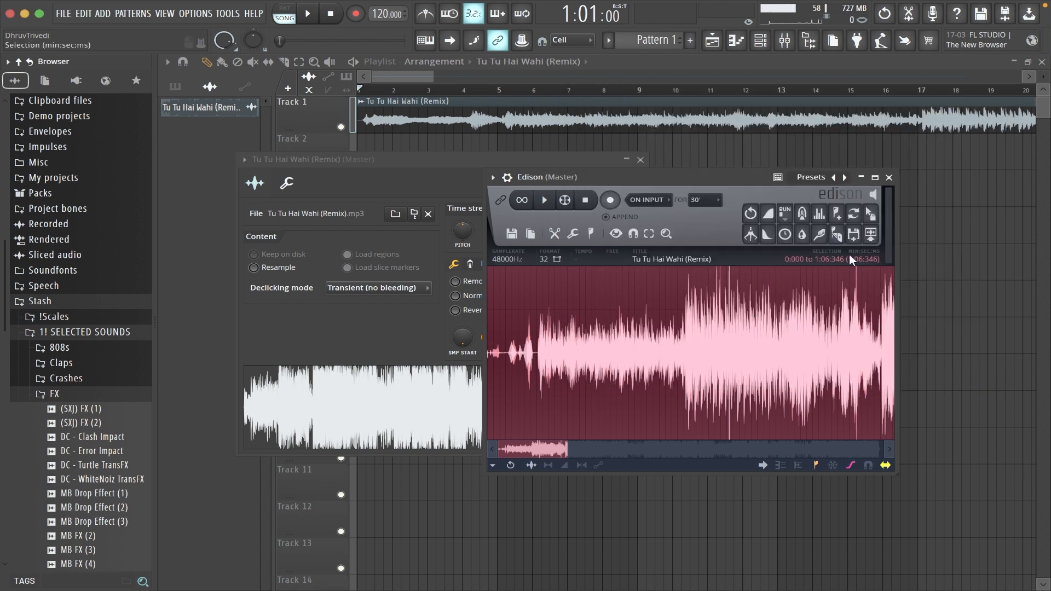
drag(871, 215, 402, 143)
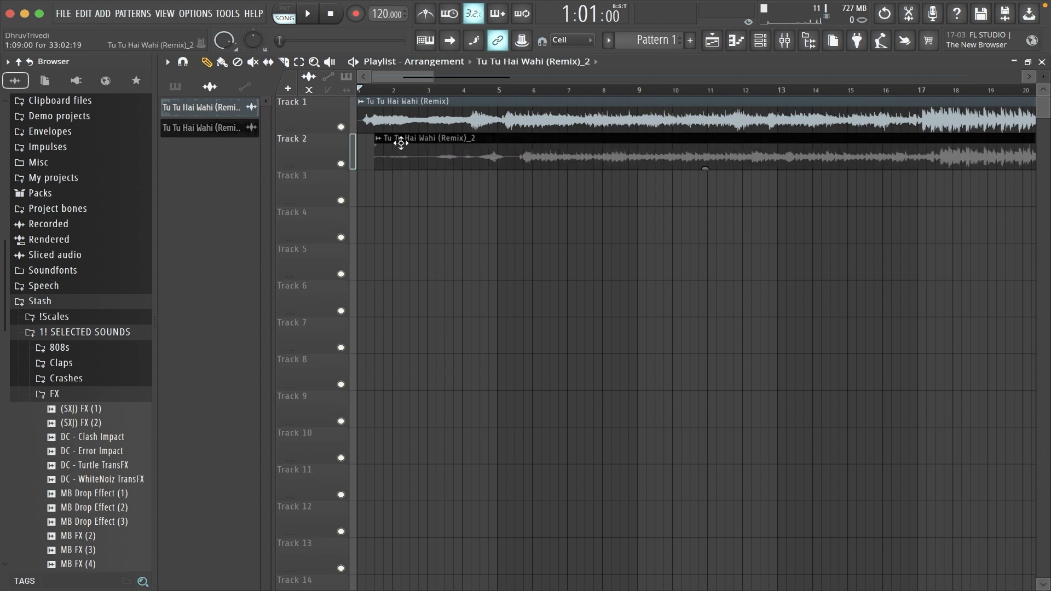
click(342, 128)
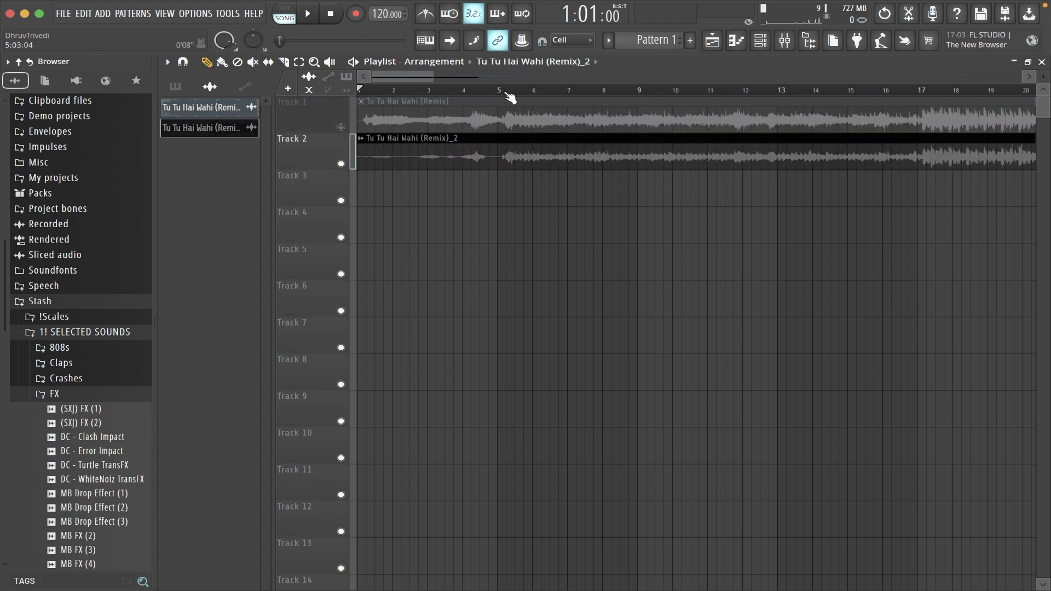
Trim off the Track 2 clip's opening up to just after bar 5 and move the remaining clip to bar 1.
scroll(521, 97, up, 5)
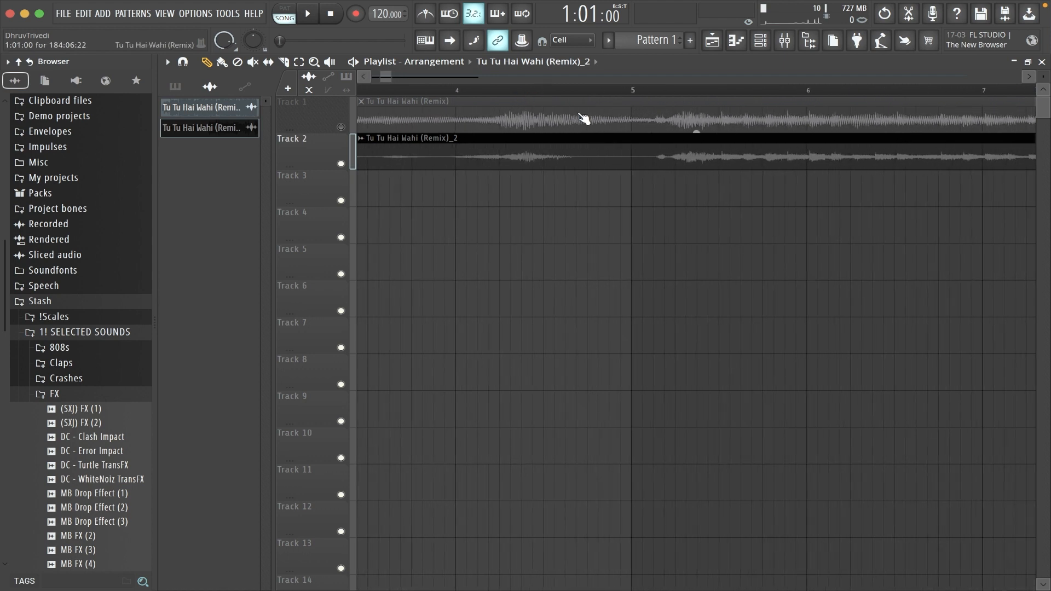
scroll(668, 96, up, 3)
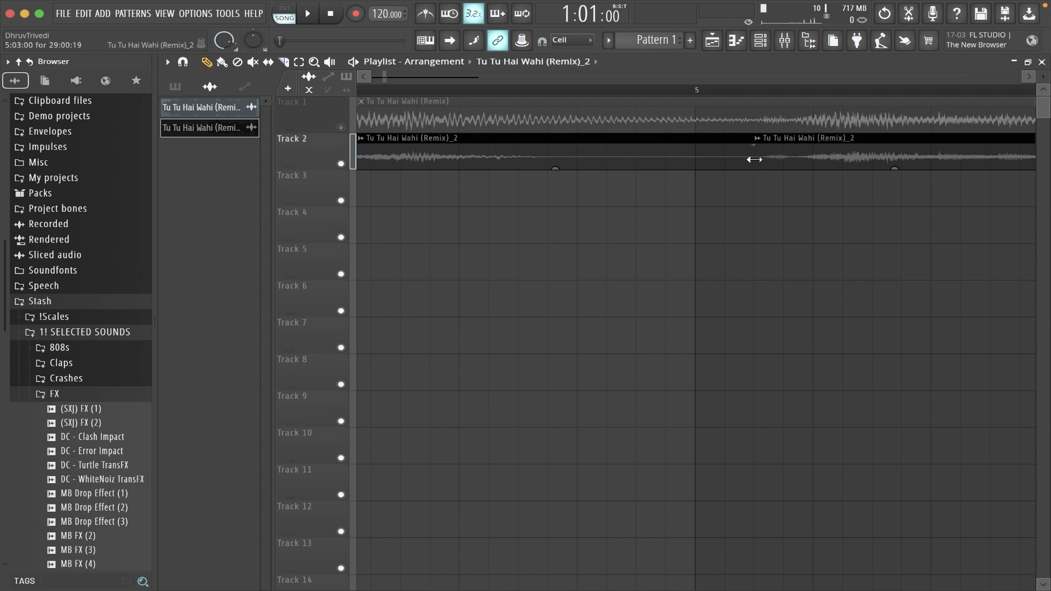
drag(662, 144, 679, 96)
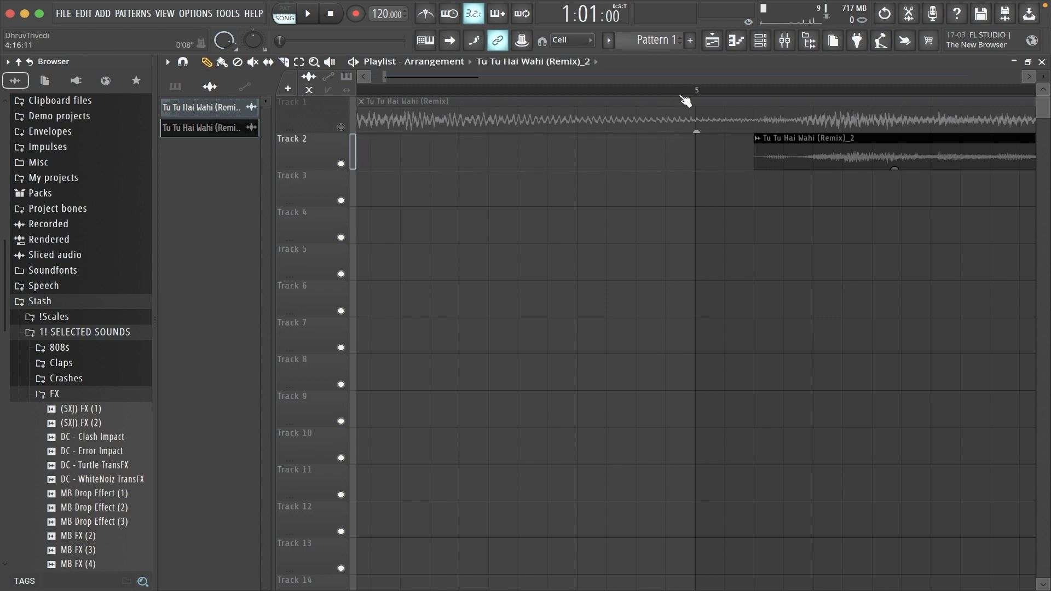
scroll(686, 101, down, 10)
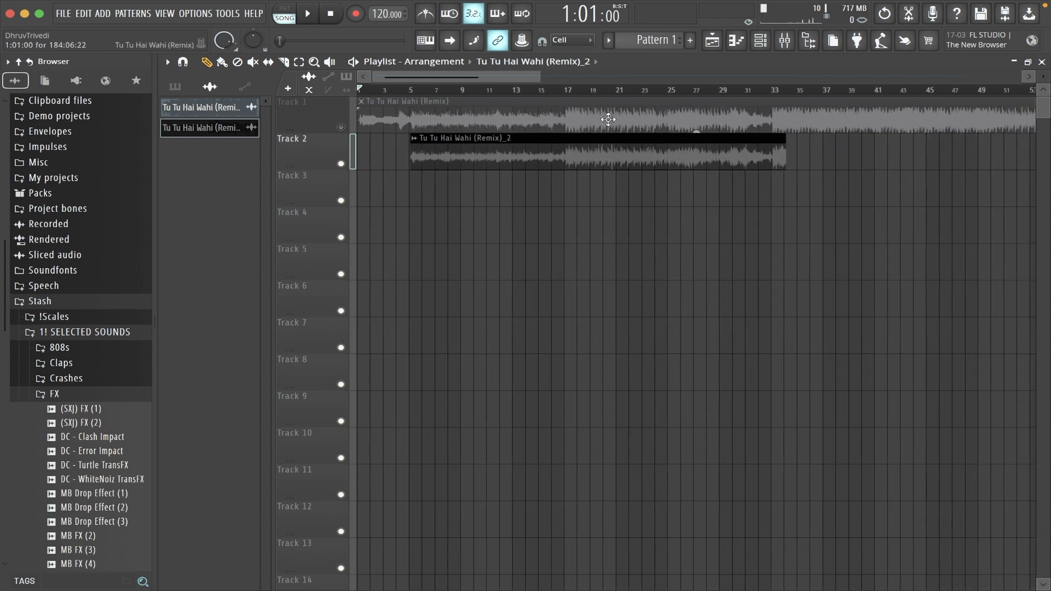
drag(571, 144, 328, 147)
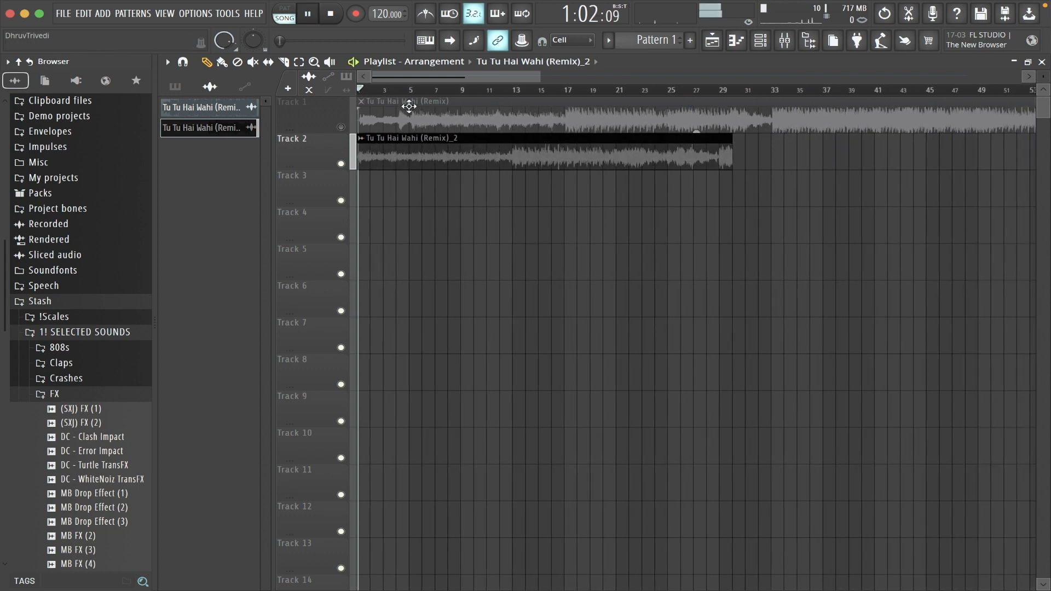
Slice the Track 2 clip at bar 9 during playback and delete everything after the cut.
scroll(383, 94, up, 6)
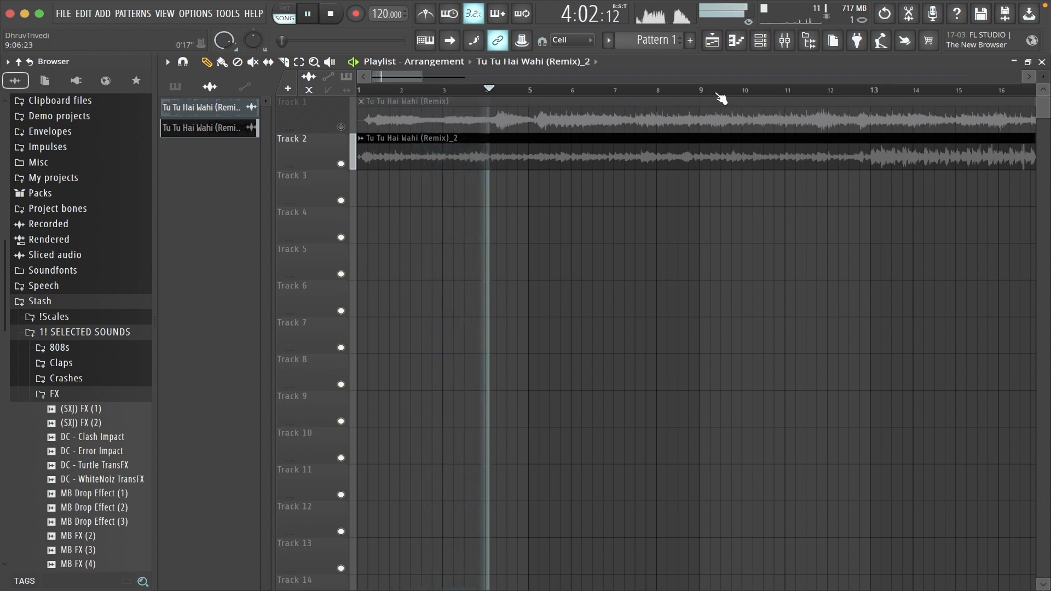
scroll(720, 98, up, 1)
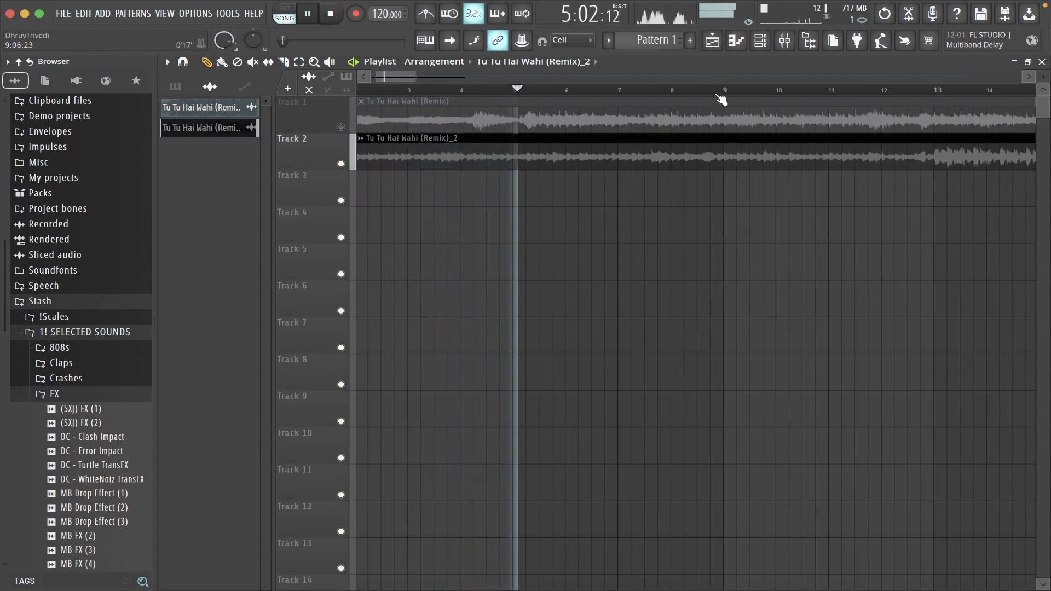
key(c)
drag(727, 159, 725, 192)
key(p)
right_click(770, 162)
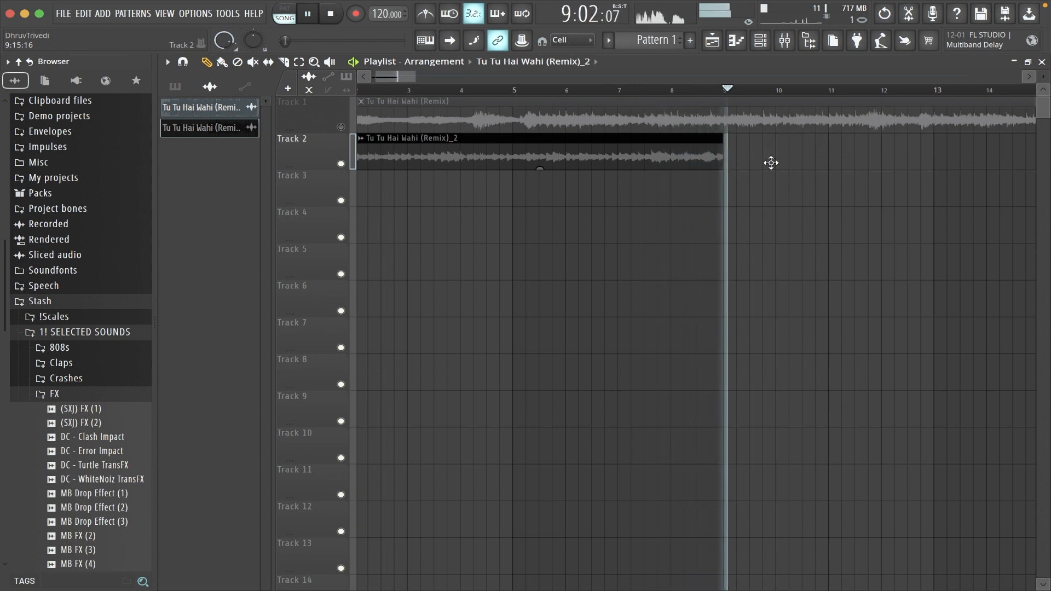
key(space)
Delete the original full-length song clip from Track 1 and put the trimmed clip in its place.
scroll(705, 92, down, 3)
scroll(706, 93, down, 5)
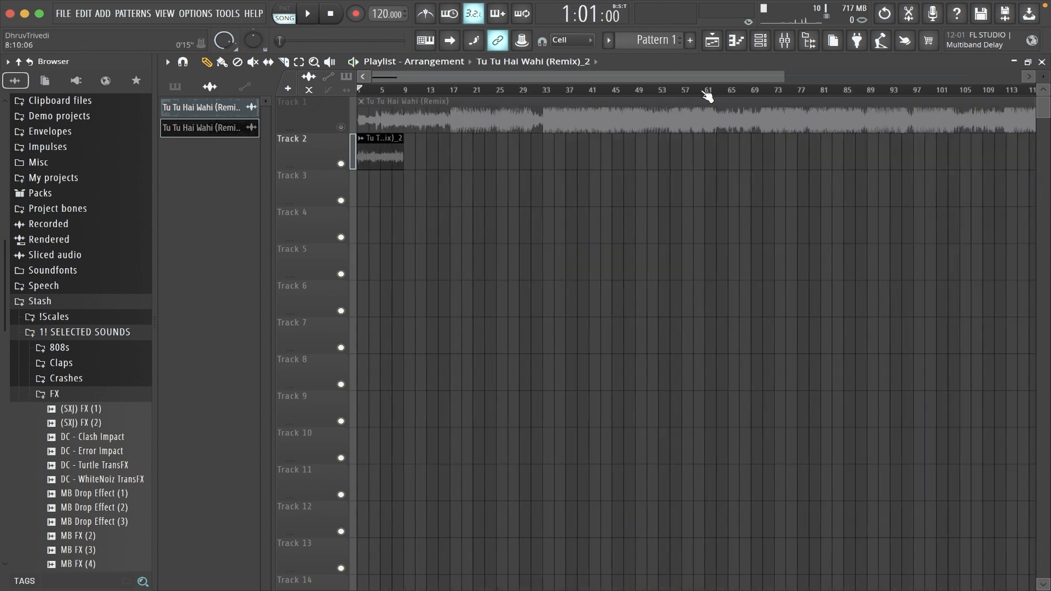
right_click(593, 122)
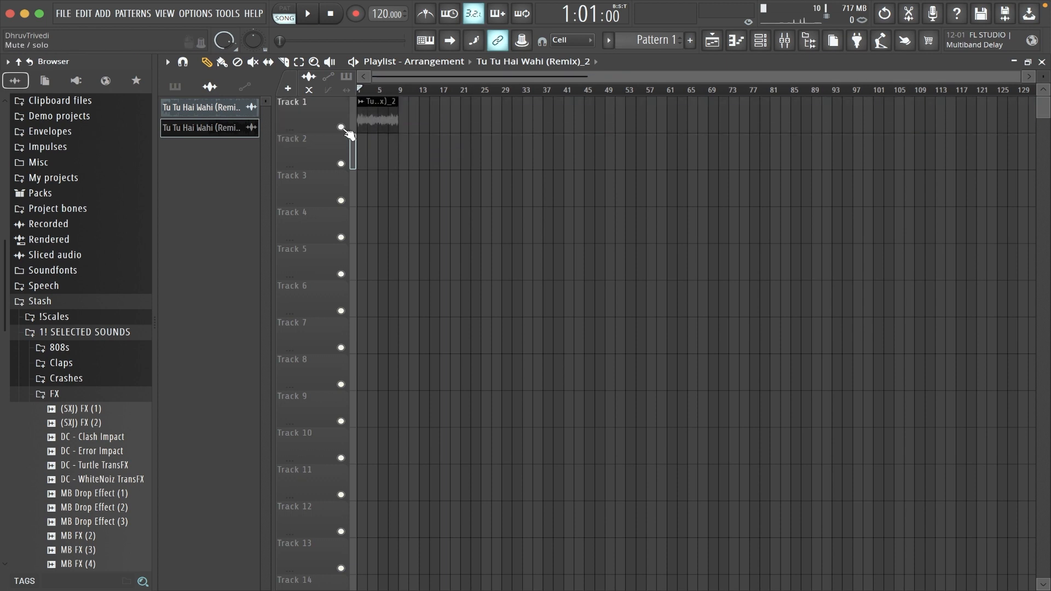
scroll(382, 93, up, 6)
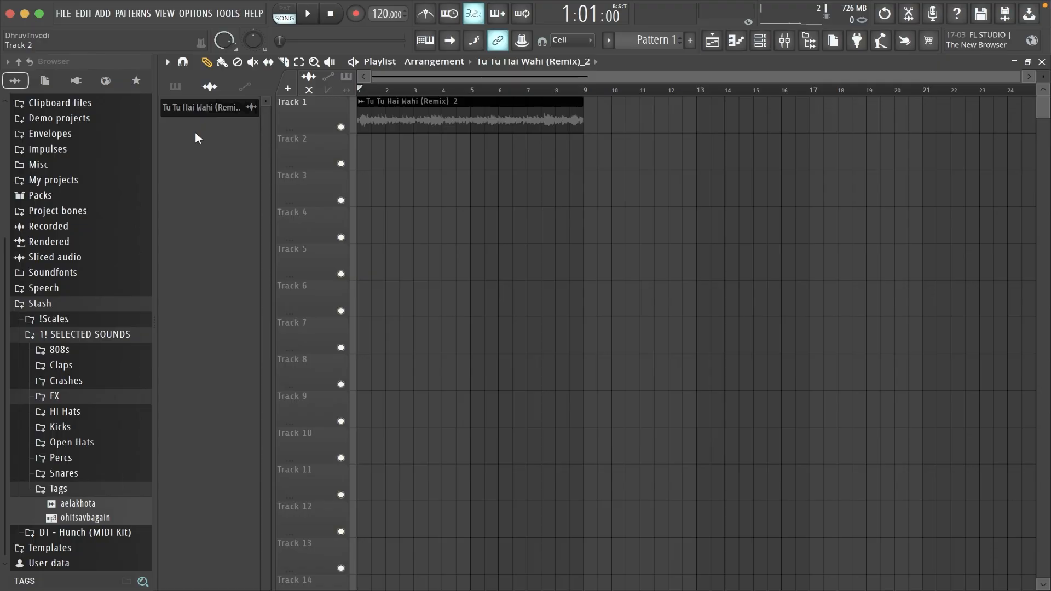
Place Pattern 1 at the start of Track 2 and delete the Clap 8 Bar channel.
drag(189, 102, 363, 147)
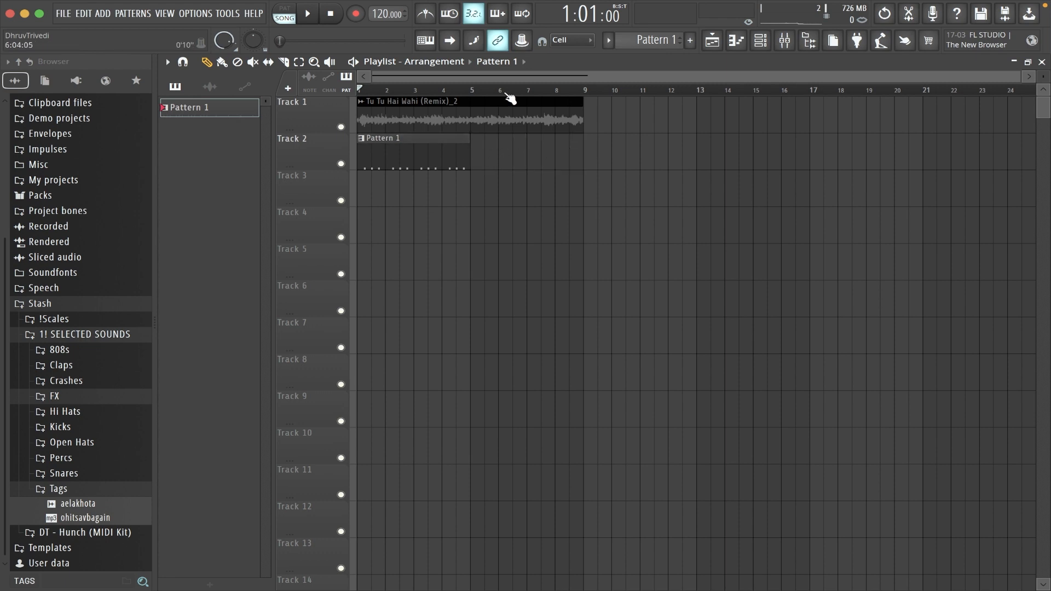
key(F6)
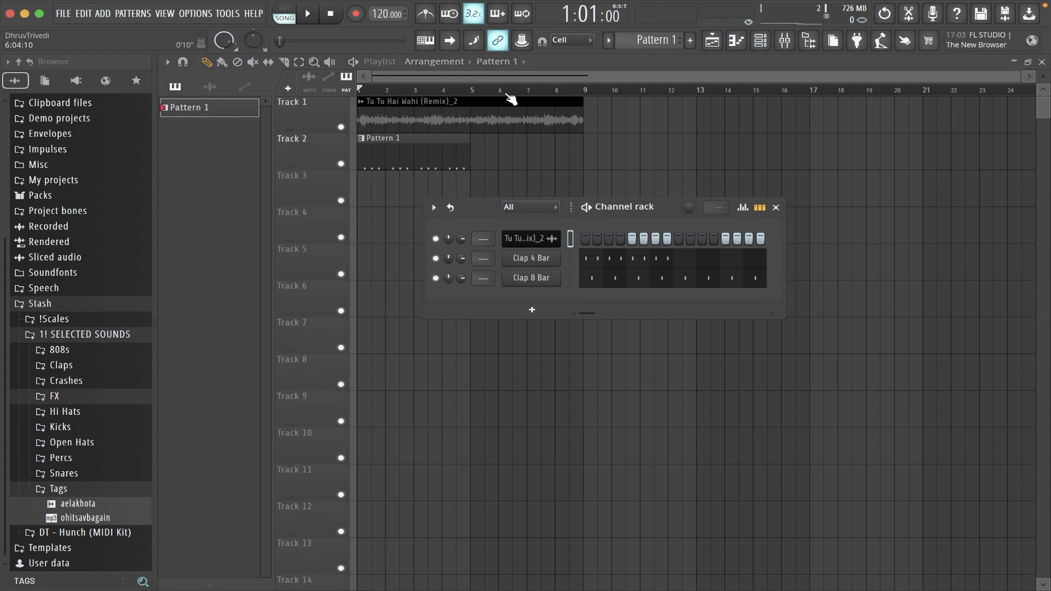
drag(649, 209, 651, 196)
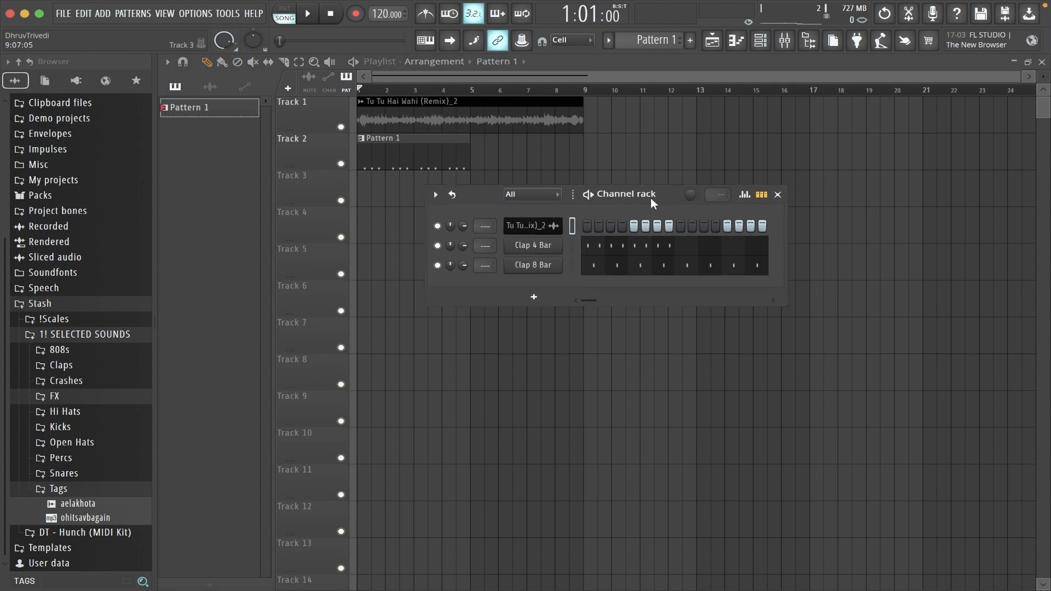
right_click(546, 273)
click(583, 418)
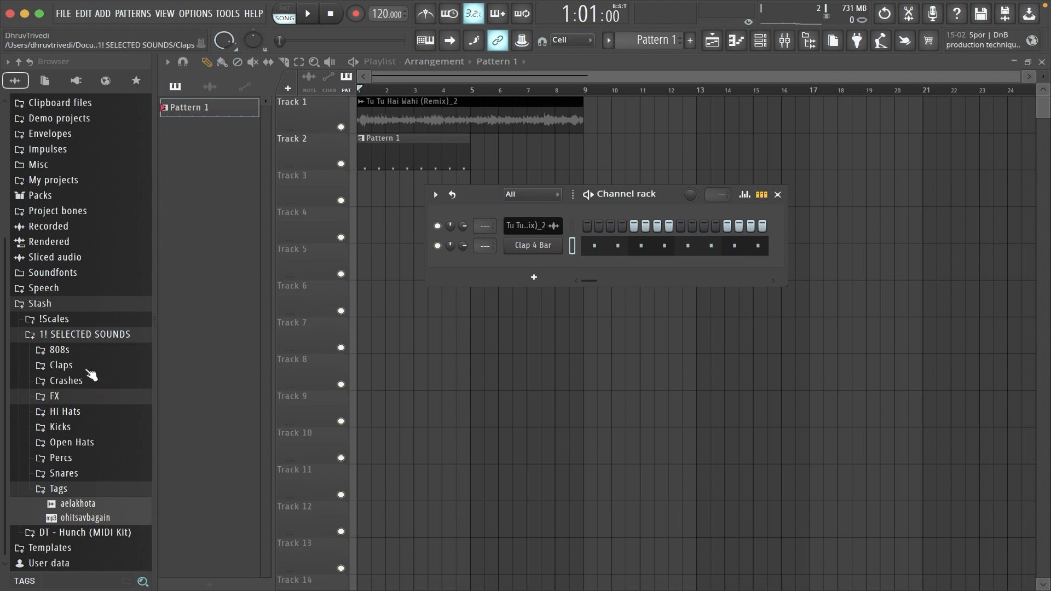
Load the [PBS] Official Trap Clp_2 sample from the Claps folder into the Clap 4 Bar channel.
click(61, 365)
click(102, 381)
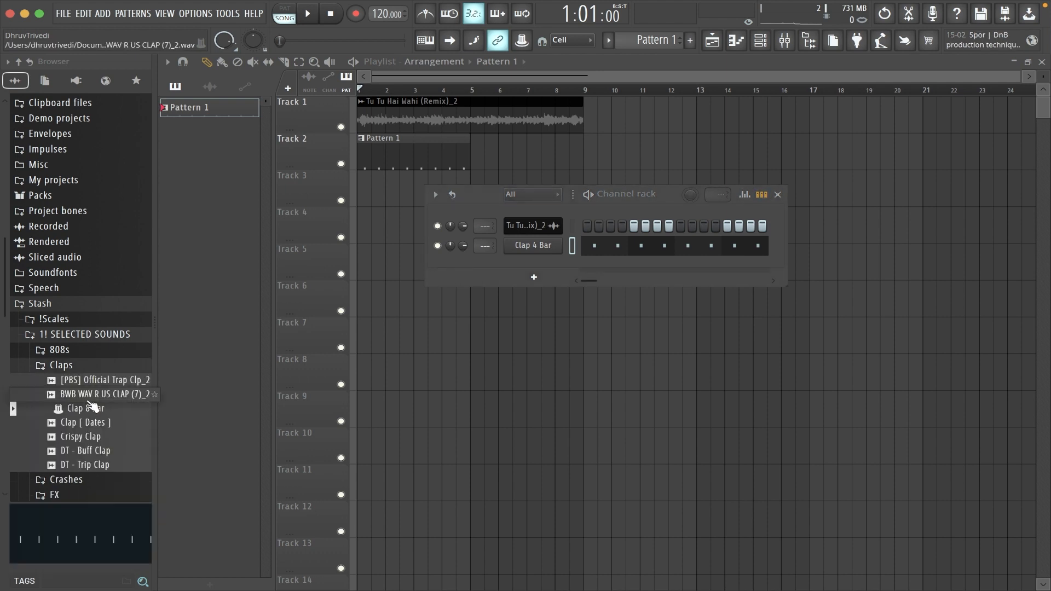
click(104, 382)
drag(541, 249, 542, 250)
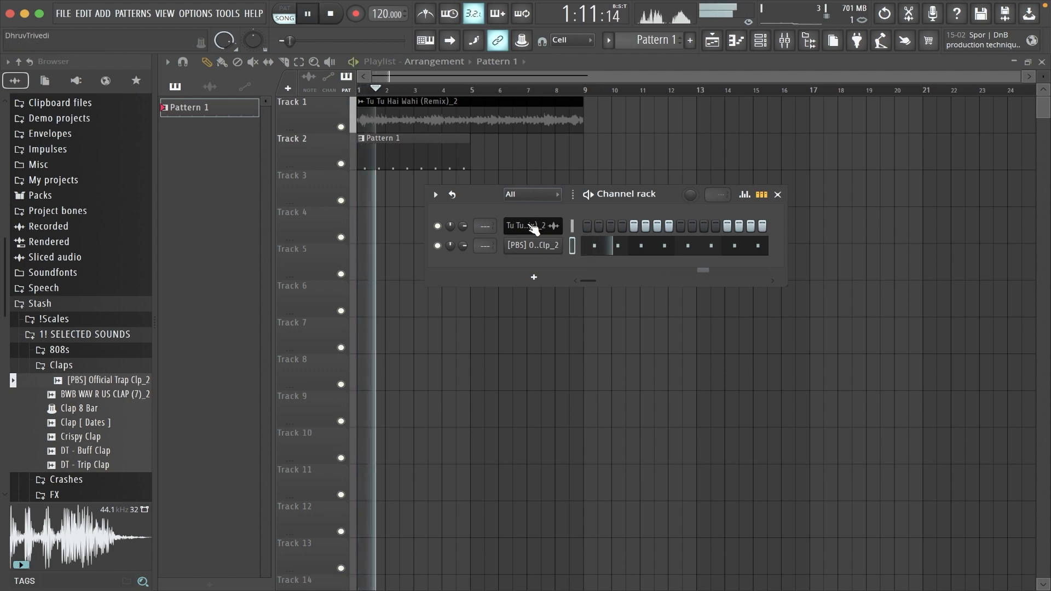
Set the playlist's time selection from bar 1 to bar 5 and play it as a loop.
key(space)
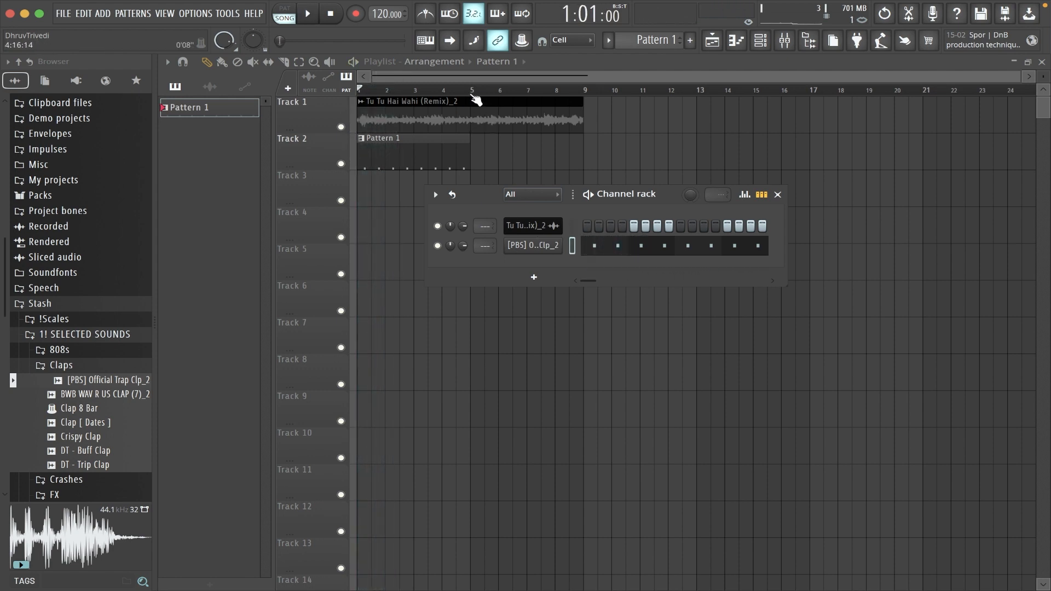
drag(473, 92, 453, 92)
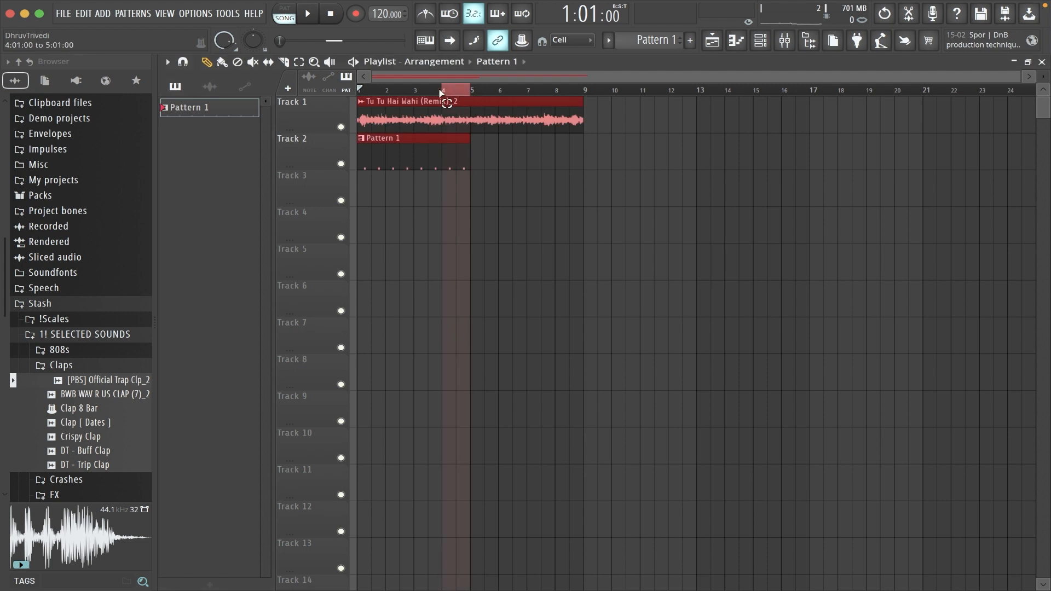
key(space)
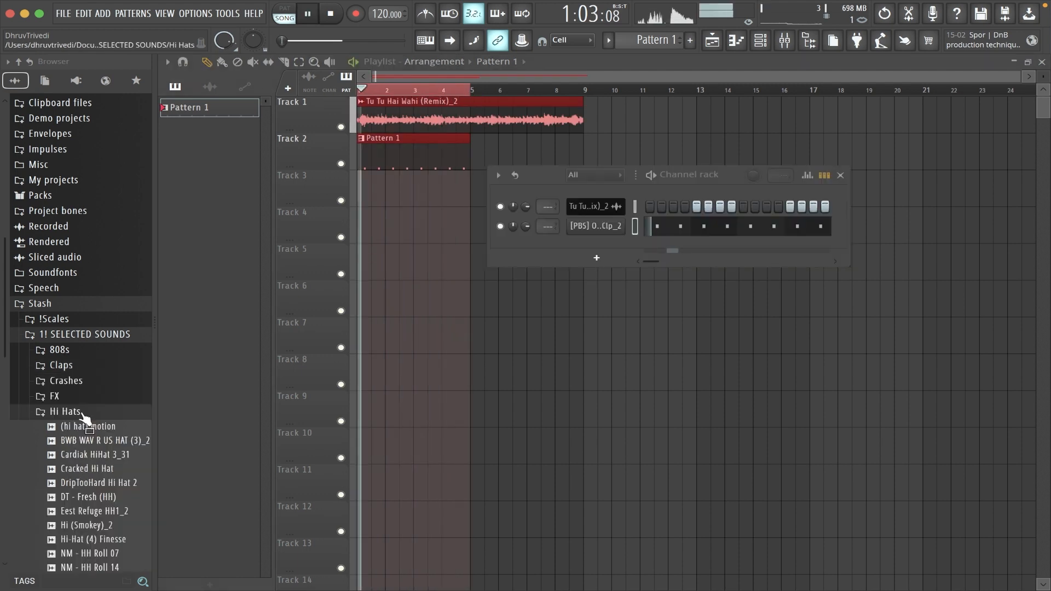
Audition samples in the 808s folder and add nm - audi 808 as a channel above the clap.
click(81, 414)
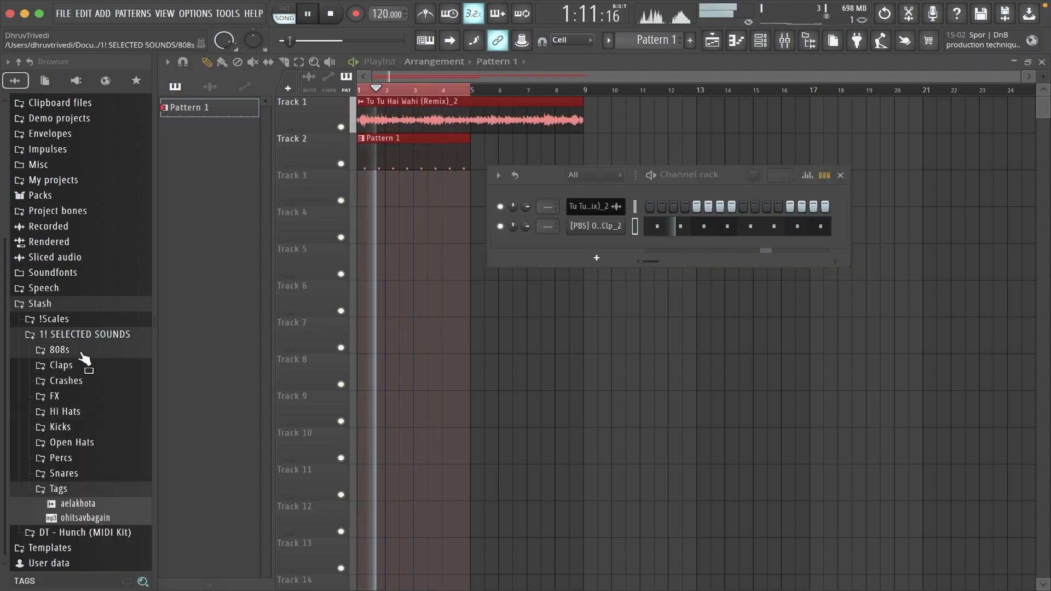
click(84, 354)
click(86, 364)
click(93, 393)
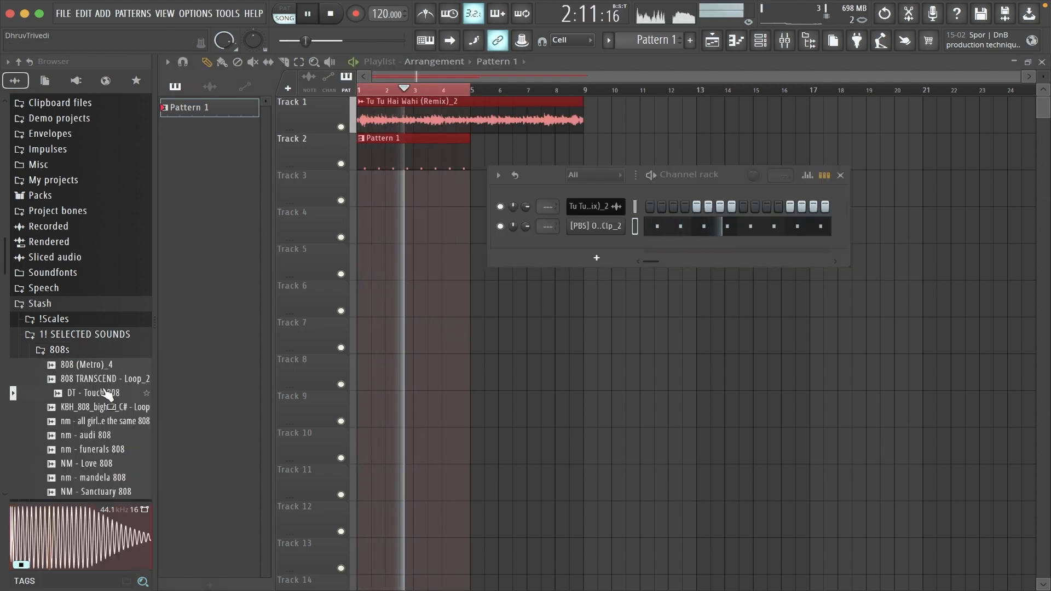
click(105, 422)
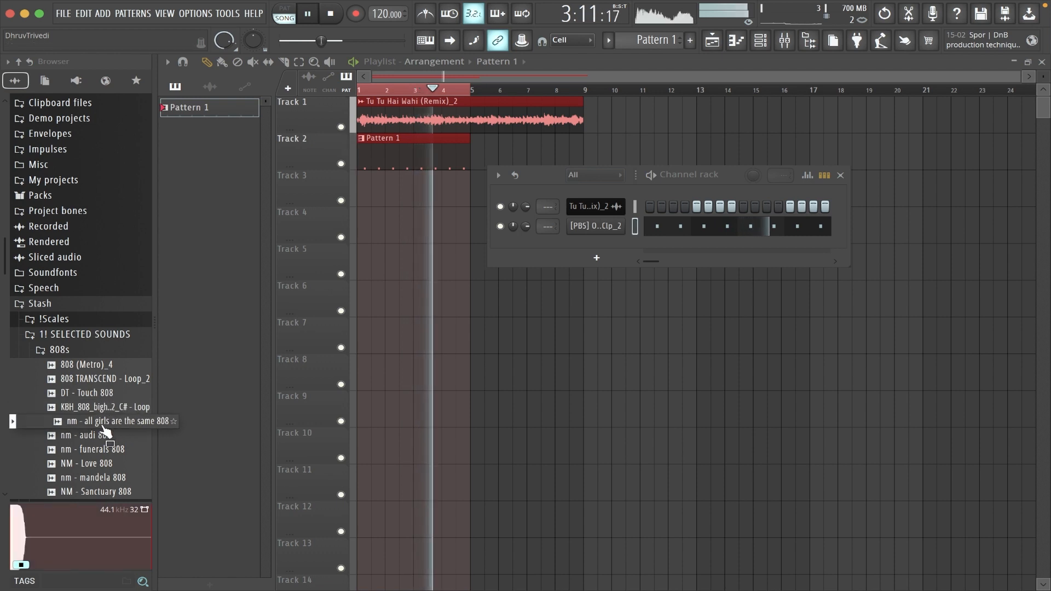
click(106, 435)
mouse_move(106, 435)
mouse_down()
mouse_move(488, 236)
mouse_move(564, 216)
mouse_up()
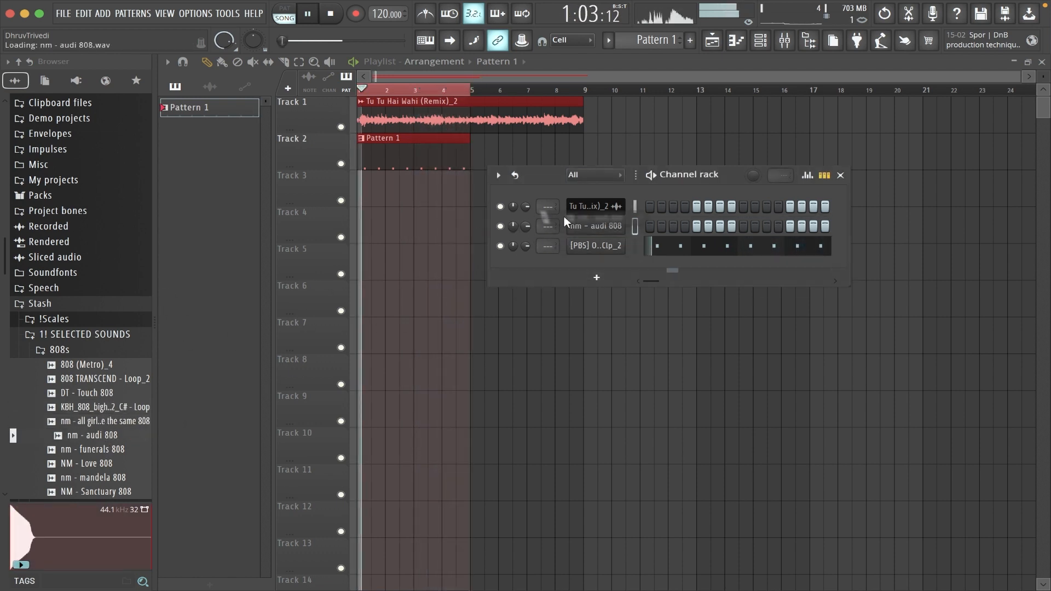
Open the piano roll for the nm - audi 808 channel and place a C5 note at the start of bar 1.
right_click(613, 227)
click(643, 226)
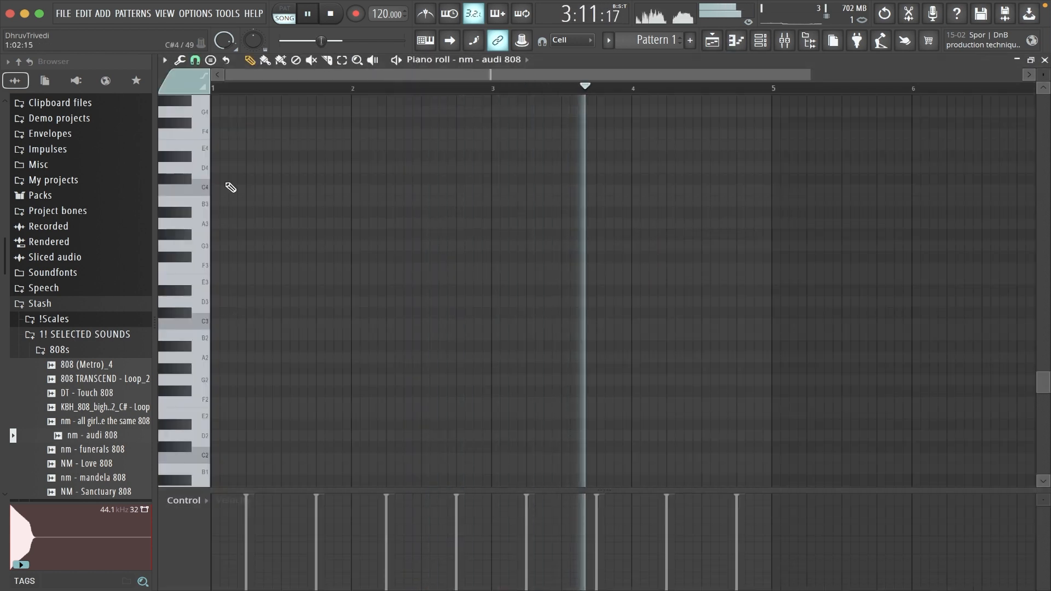
scroll(230, 187, up, 5)
click(218, 256)
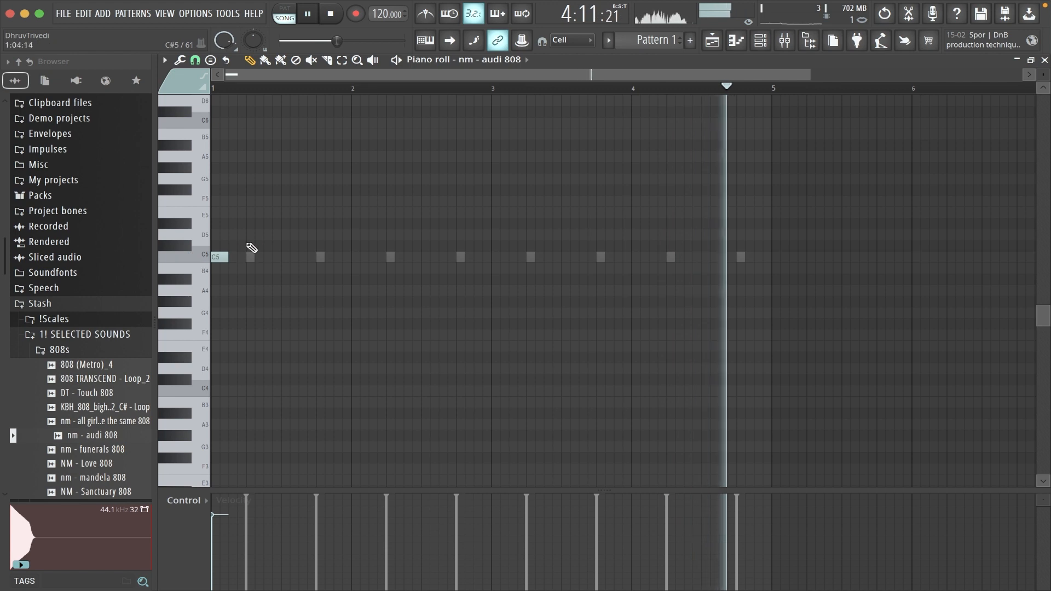
key(space)
Add a D5 note at step 11 of bar 1 and E5 notes at steps 1, 4 and 7 of bar 2.
key(space)
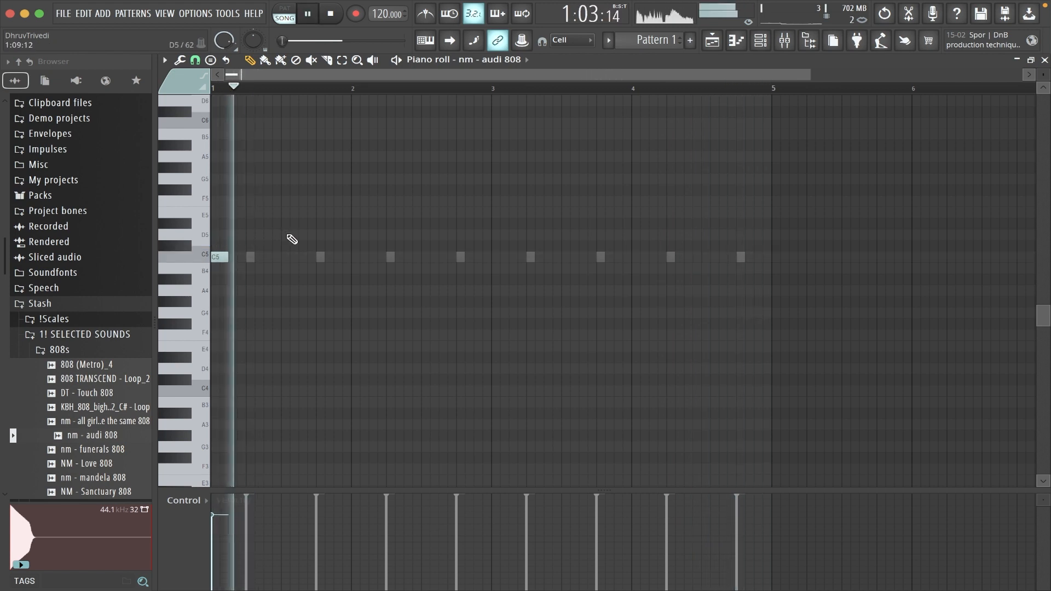
click(302, 234)
key(space)
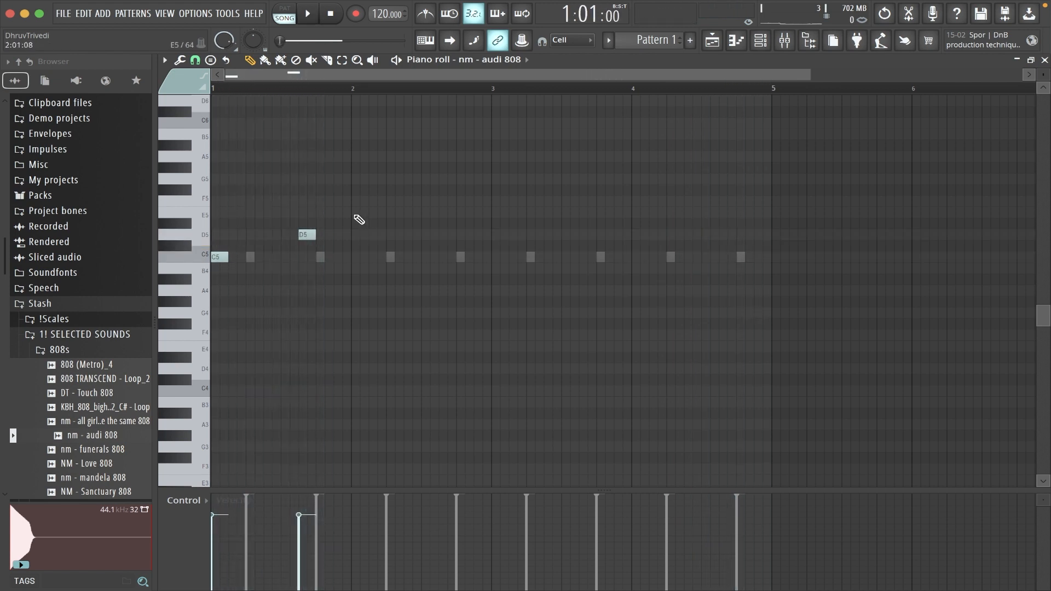
click(411, 214)
key(space)
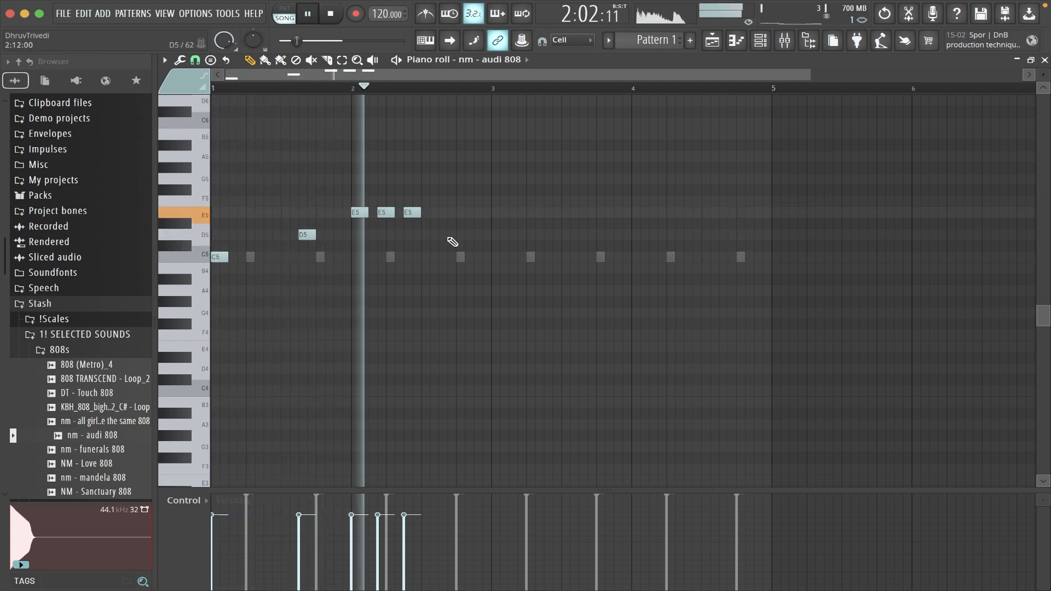
Add a D5 note at step 11 of bar 2 and extend all the 808 notes so each reaches the next.
click(445, 235)
key(space)
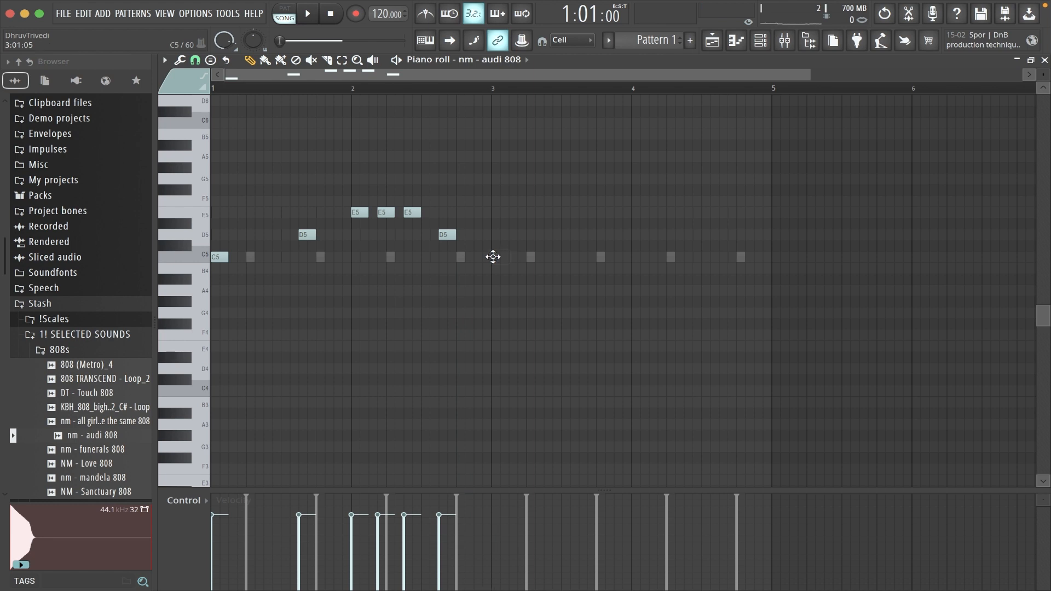
key(ctrl+a)
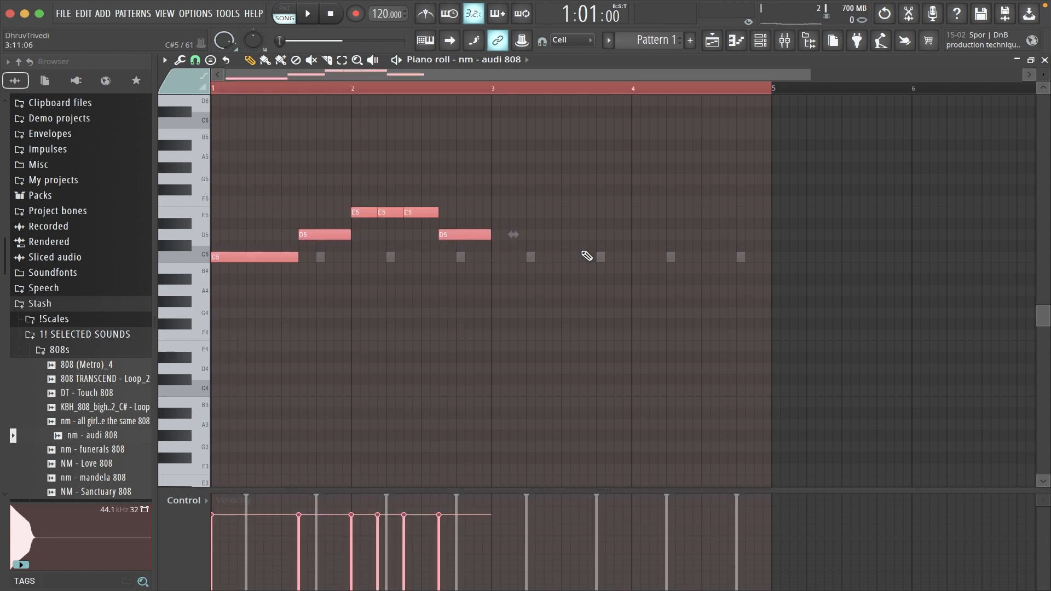
Raise the 808 notes' velocity to maximum and duplicate the two-bar phrase into bars 3 and 4.
scroll(587, 256, up, 2)
key(ctrl+d)
key(ctrl+b)
key(ctrl+d)
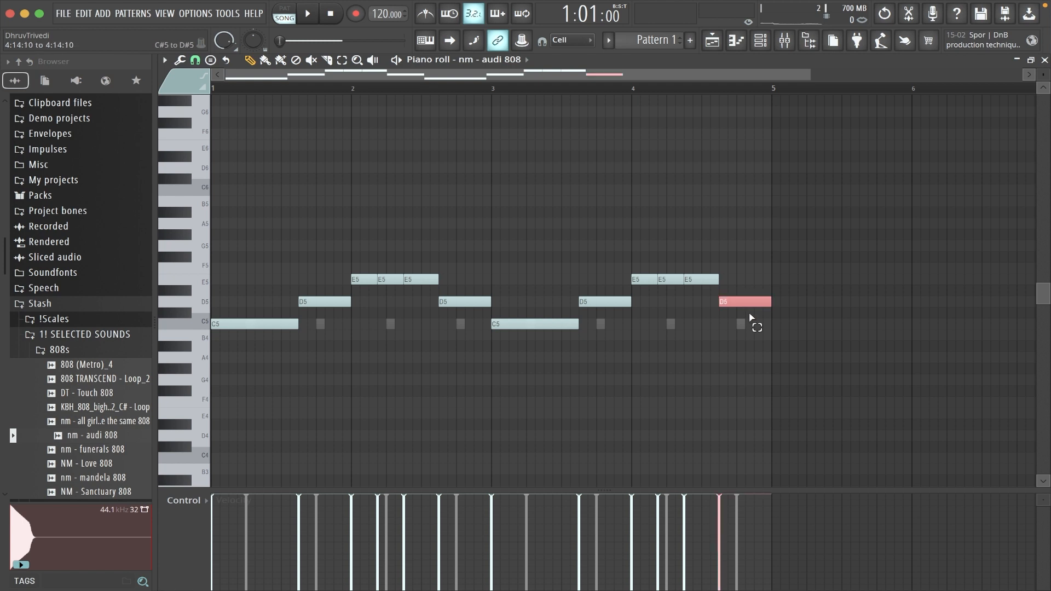
Lower the last D5 note of bar 4 to B4, play the loop and return to the playlist.
key(shift+Down)
key(space)
key(ctrl+d)
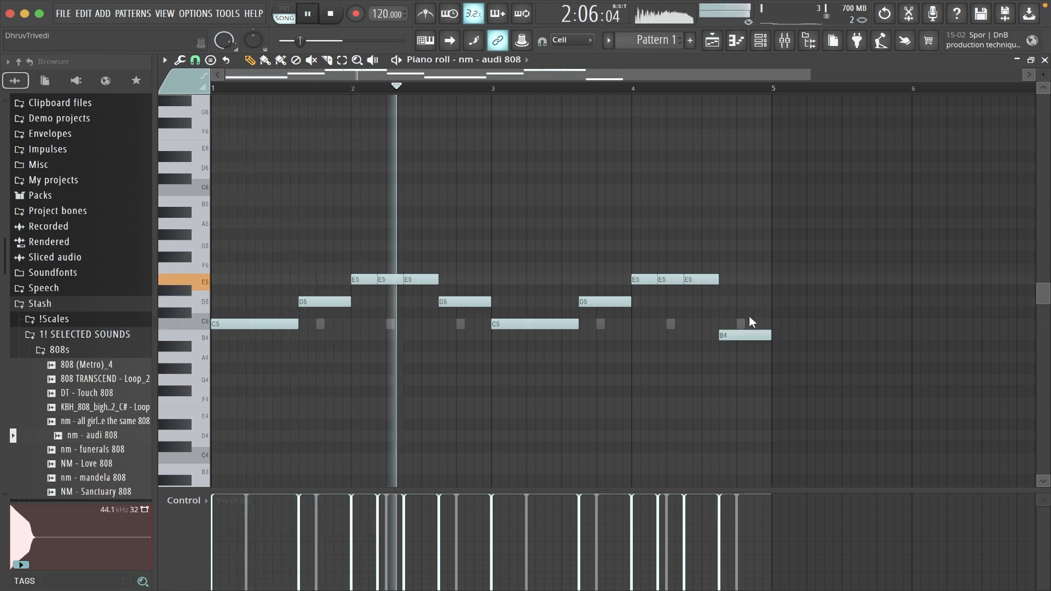
key(F5)
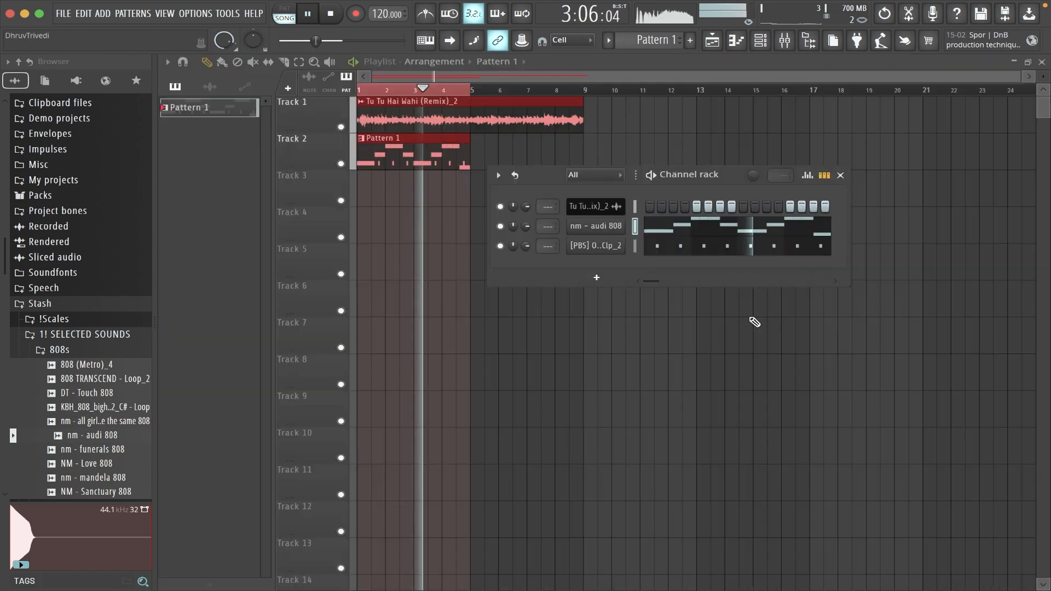
Try BWB WAV R US HAT (3)_2 from the Hi Hats folder as a channel, then replace it with Cardiak HiHat 3_31.
click(139, 352)
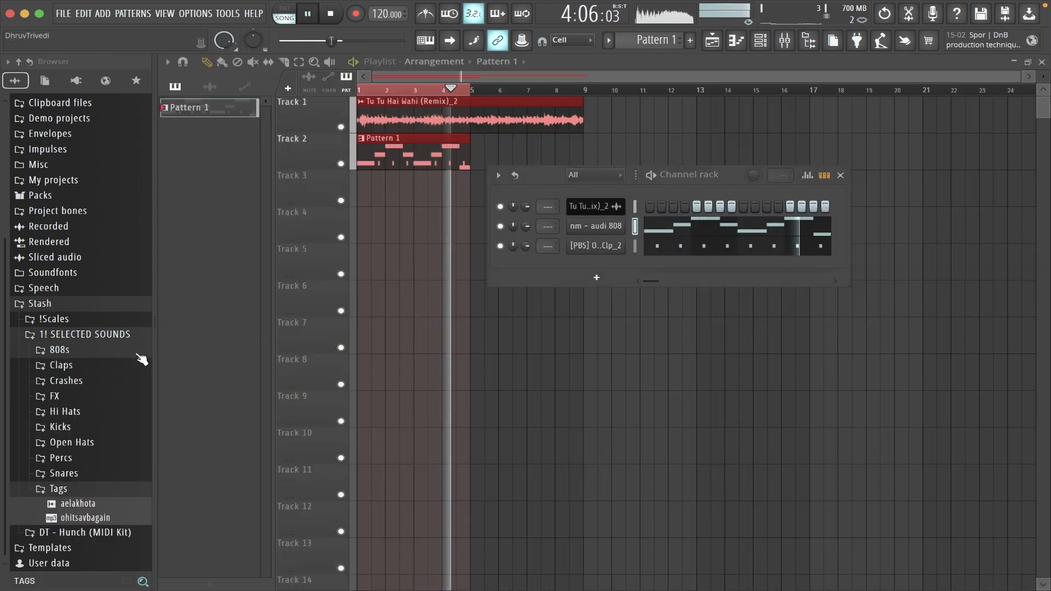
click(87, 410)
drag(91, 437, 610, 253)
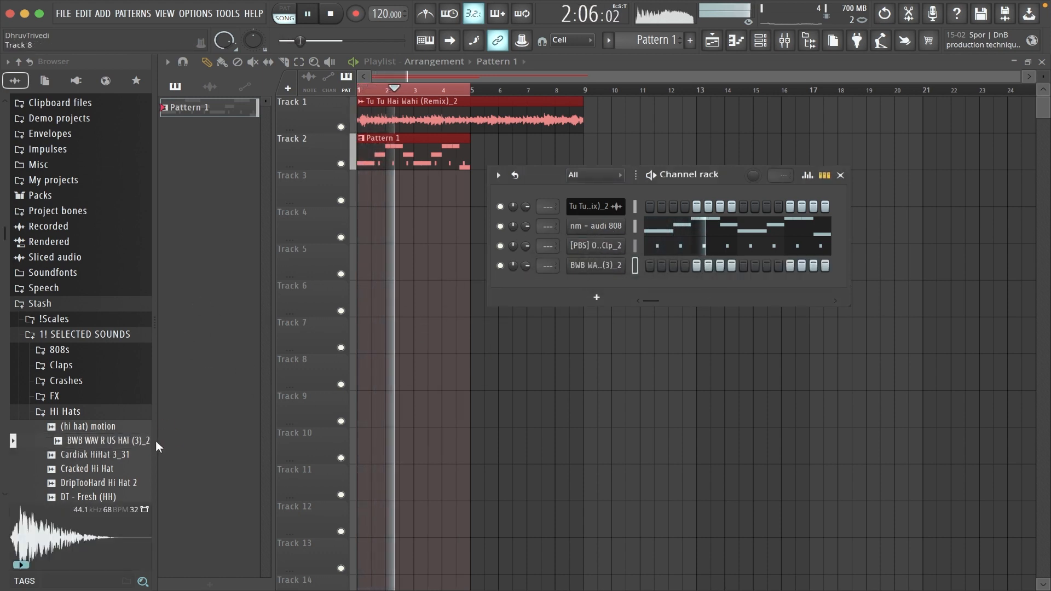
drag(133, 463, 596, 266)
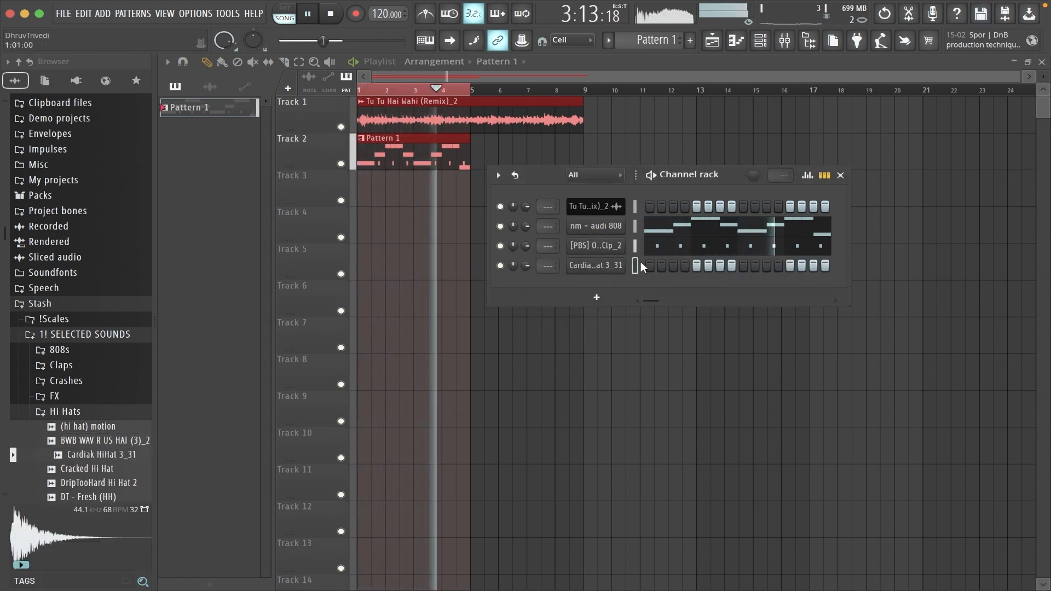
Fill all 16 steps of bar 1 for the Cardiak HiHat 3_31 channel and repeat them through bar 4 in its piano roll.
right_click(612, 265)
click(603, 279)
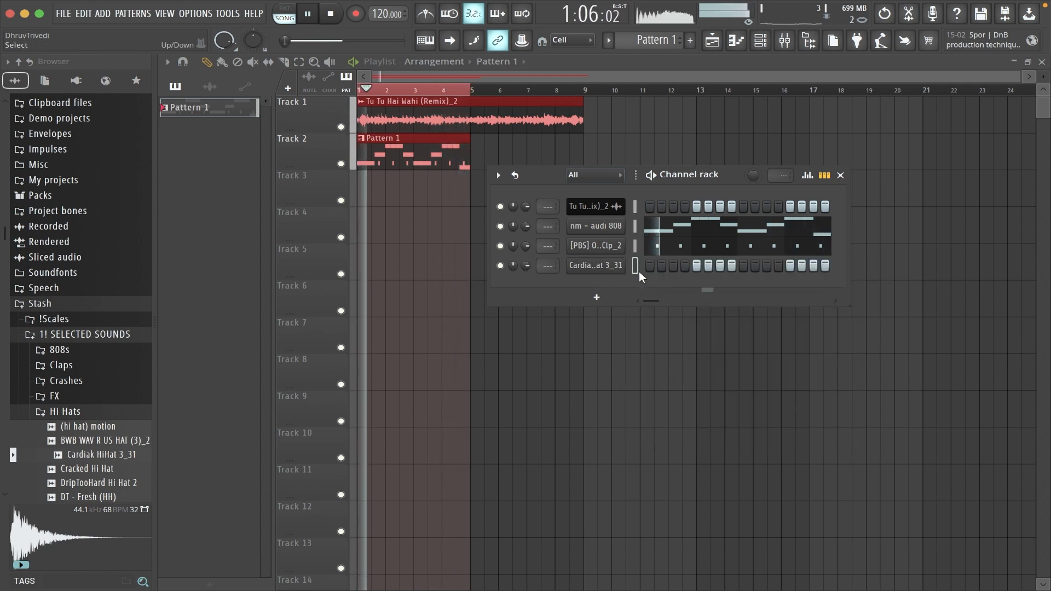
drag(647, 266, 931, 266)
right_click(613, 265)
click(646, 263)
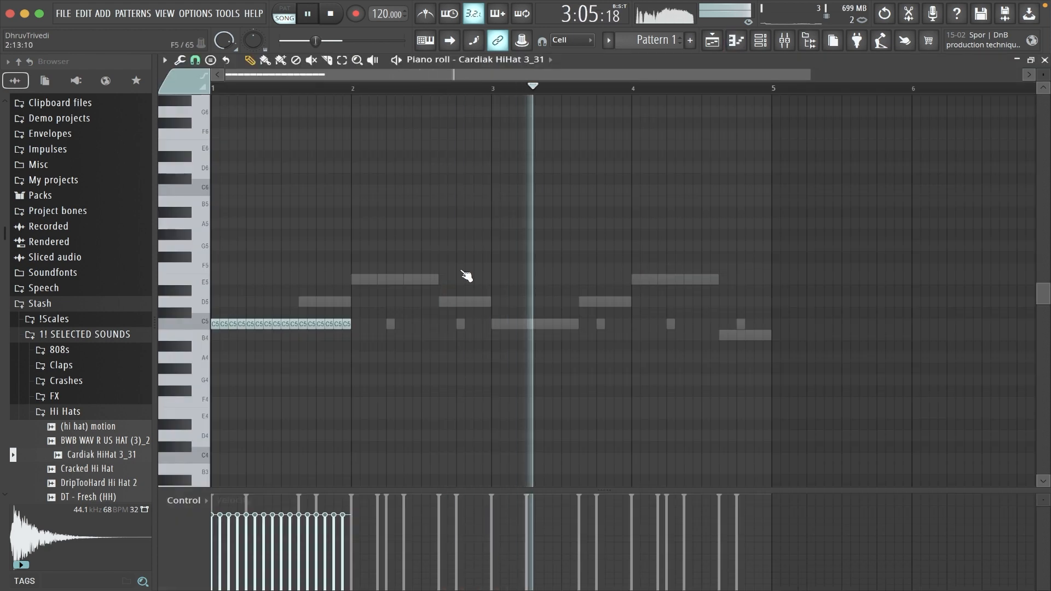
key(ctrl+b)
key(ctrl+b)
key(ctrl+b)
key(ctrl+d)
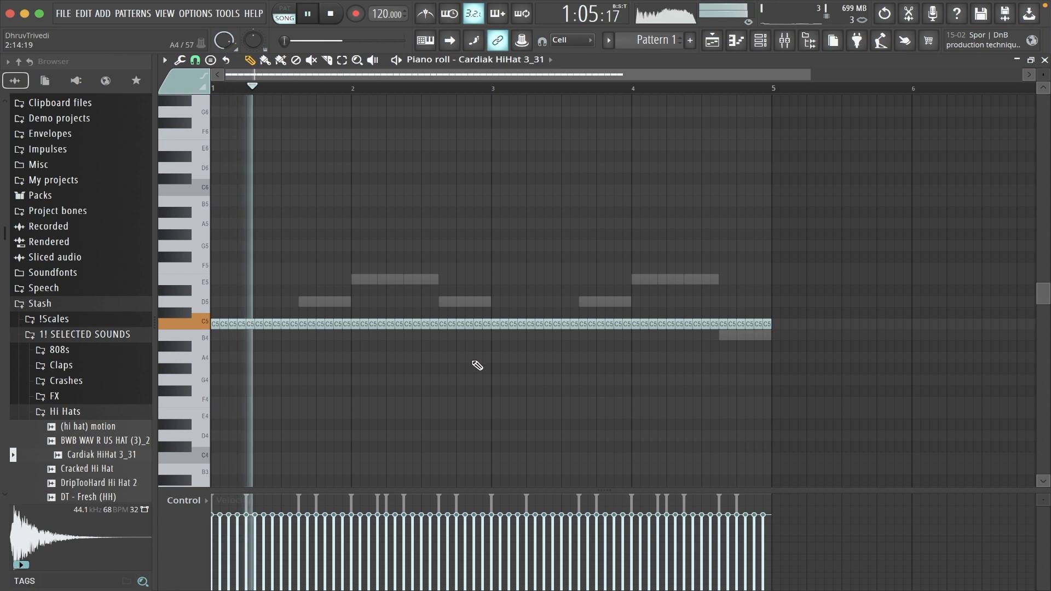
Add G4 hi-hat notes at steps 14 and 16 of bars 2 and 4, and close the piano roll.
click(469, 380)
click(487, 380)
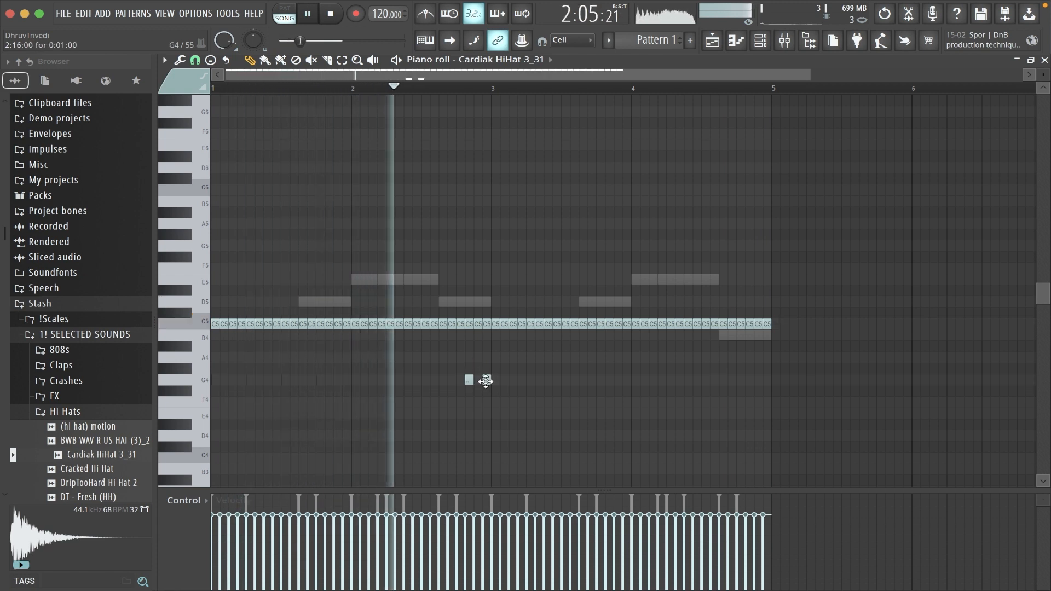
click(741, 380)
click(768, 380)
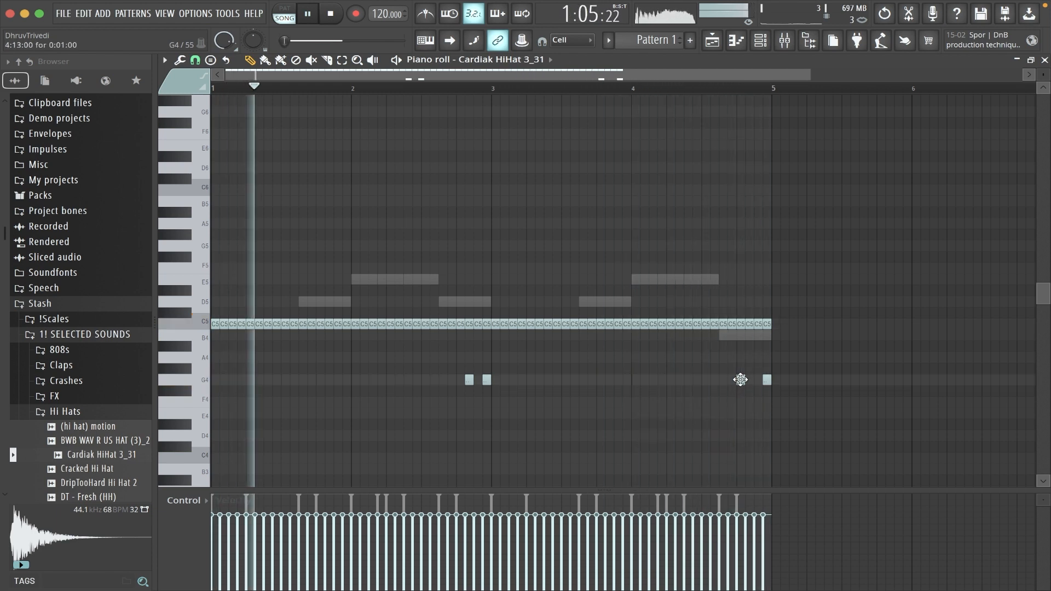
click(750, 380)
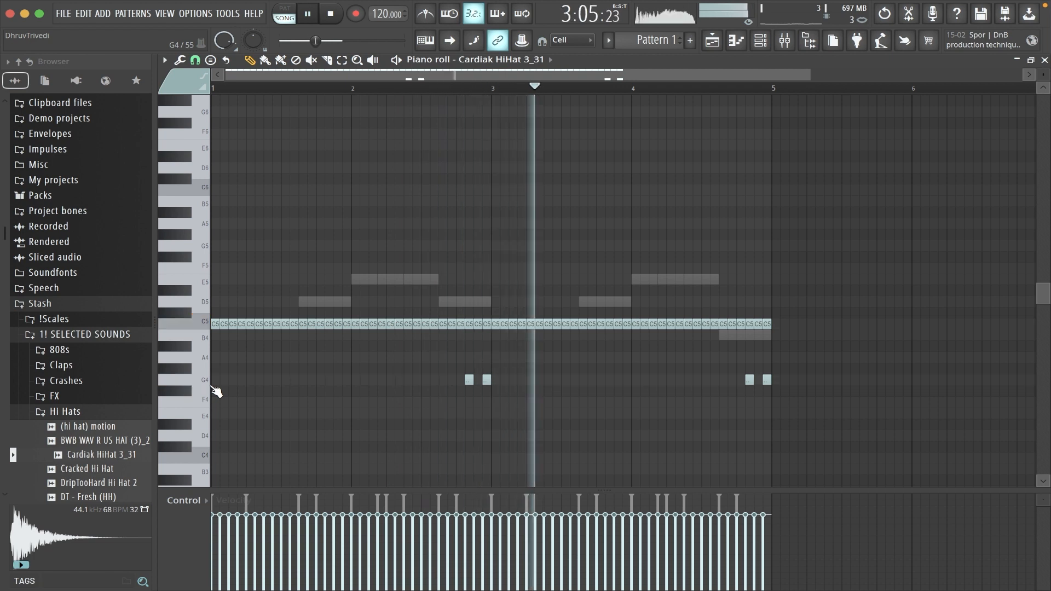
key(Escape)
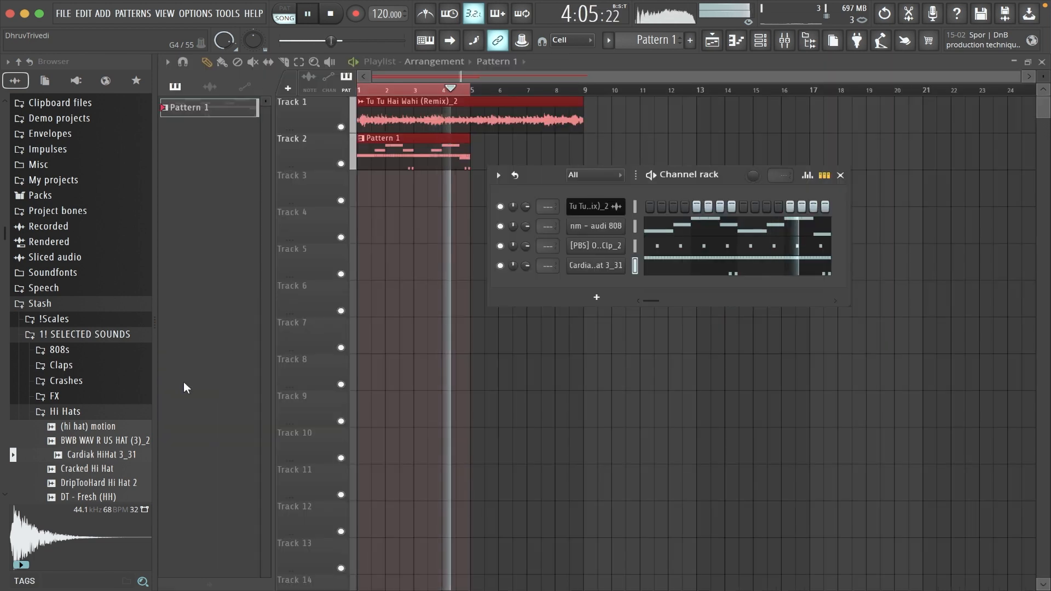
Add DT - Stutter Perc from the Percs folder as a channel below the hi-hat.
click(65, 411)
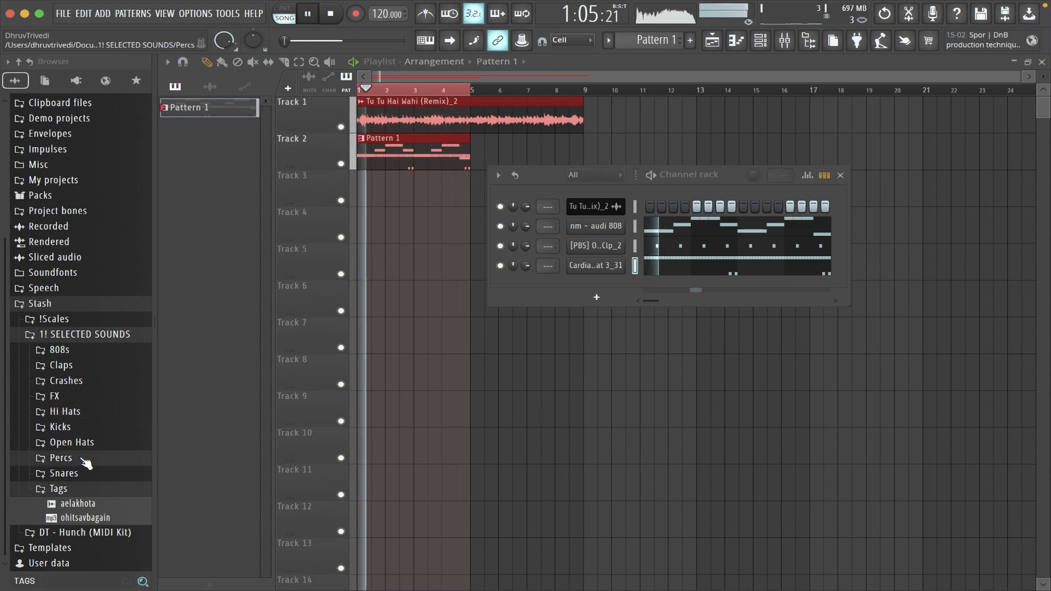
click(77, 458)
click(104, 475)
drag(104, 478, 618, 290)
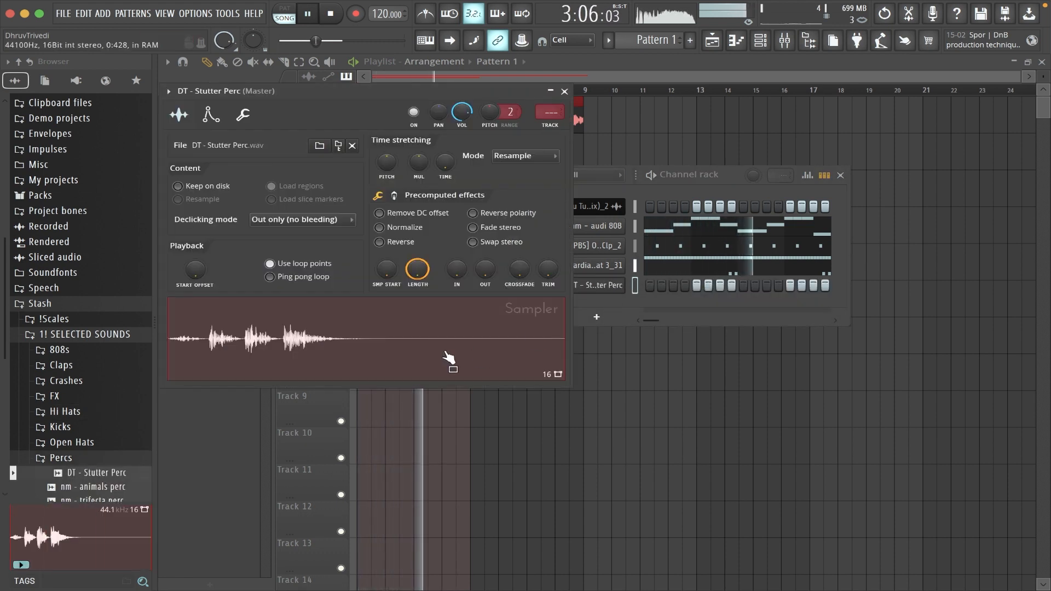
Normalize the DT - Stutter Perc sample and activate step 3 of its channel.
click(416, 227)
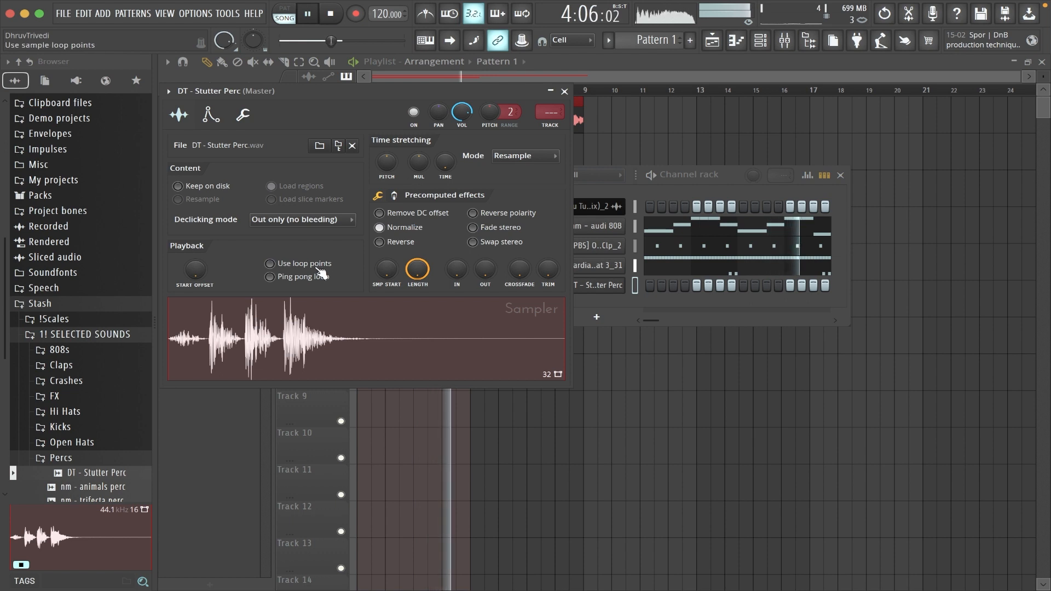
key(Escape)
click(675, 286)
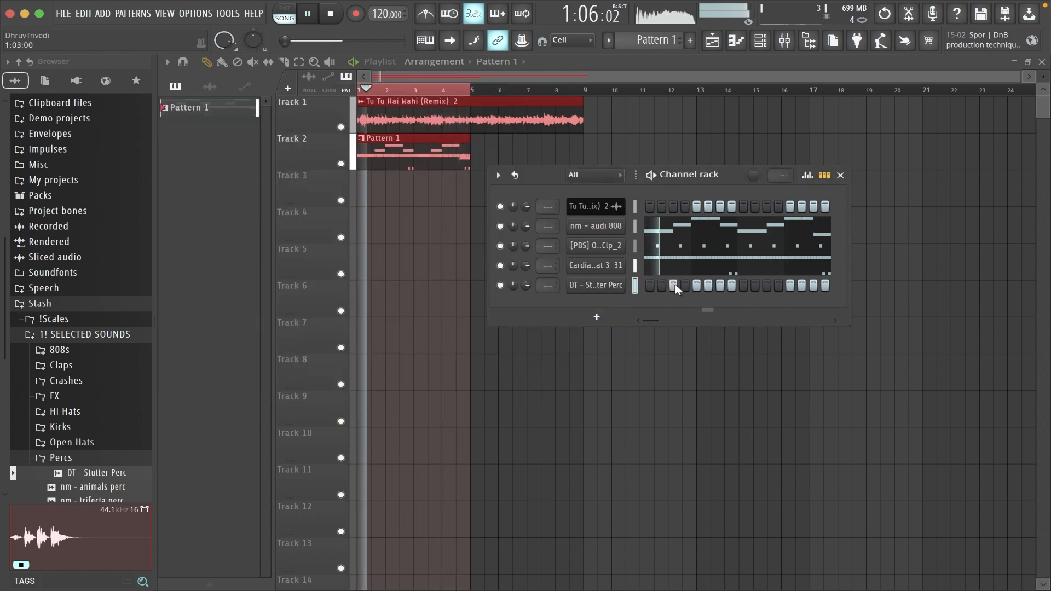
Browse the Snares folder and add NM - Giannis Rim as a channel below the stutter perc.
click(104, 463)
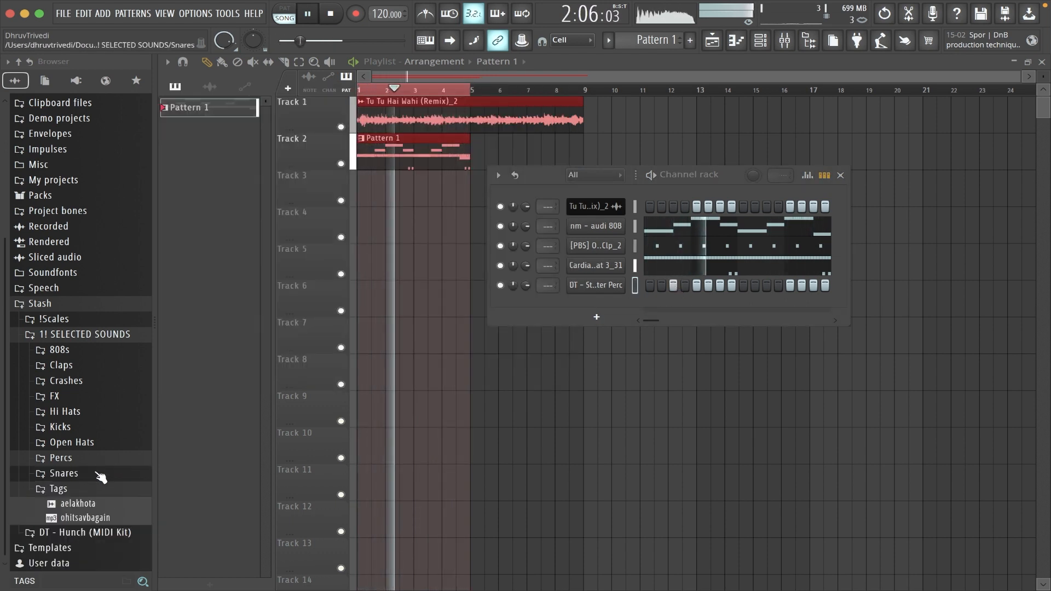
click(106, 472)
click(82, 517)
scroll(110, 526, down, 3)
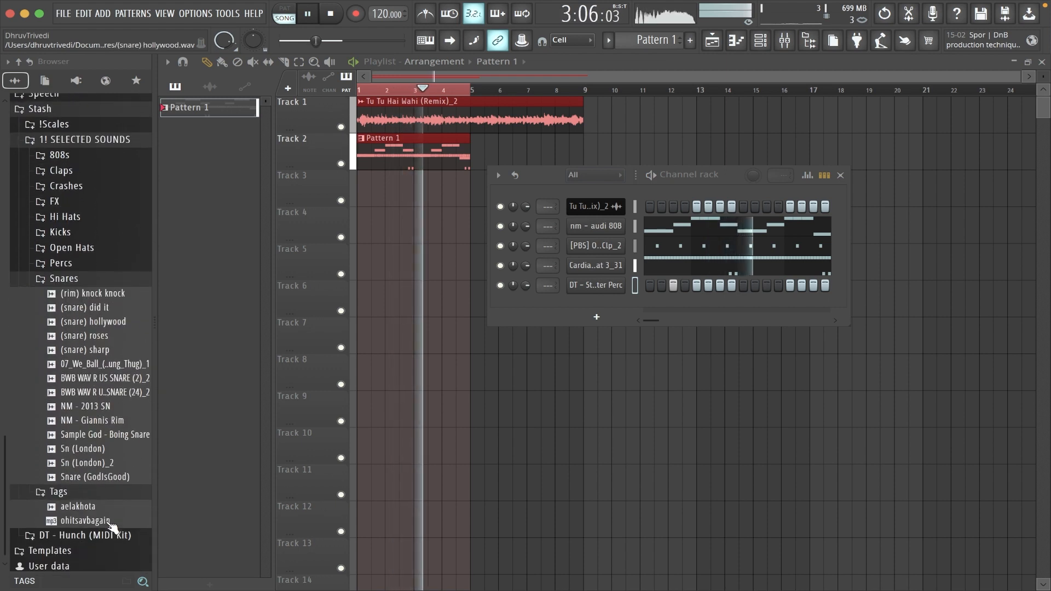
click(121, 418)
drag(121, 421, 620, 295)
Activate steps 7 and 8 of the NM - Giannis Rim channel and play the loop.
key(space)
click(734, 307)
key(space)
key(space)
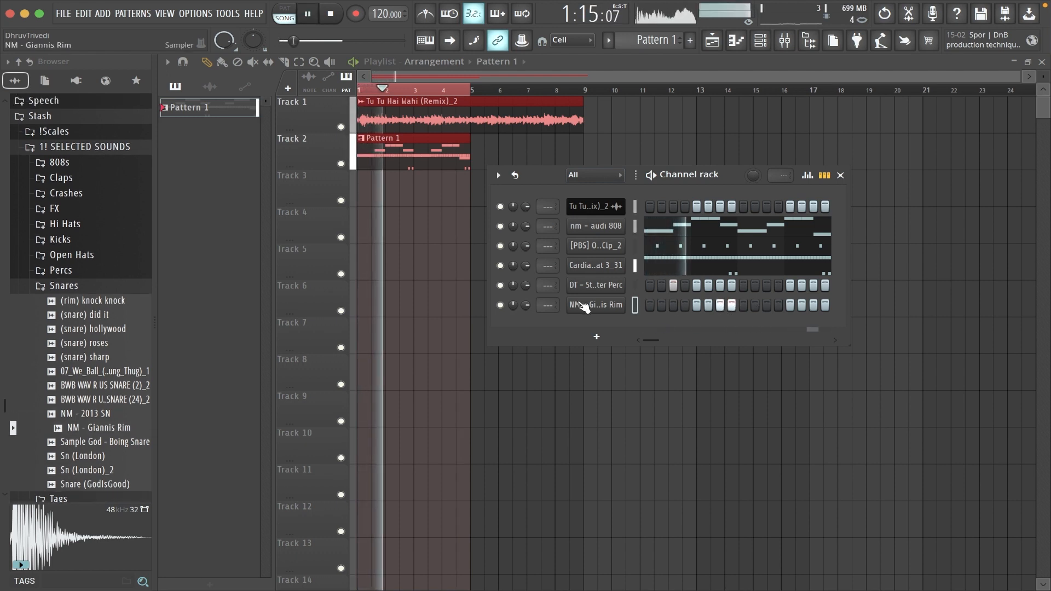
Open the DT - Stutter Perc piano roll and add a C5 note at step 3 of bar 3.
right_click(609, 305)
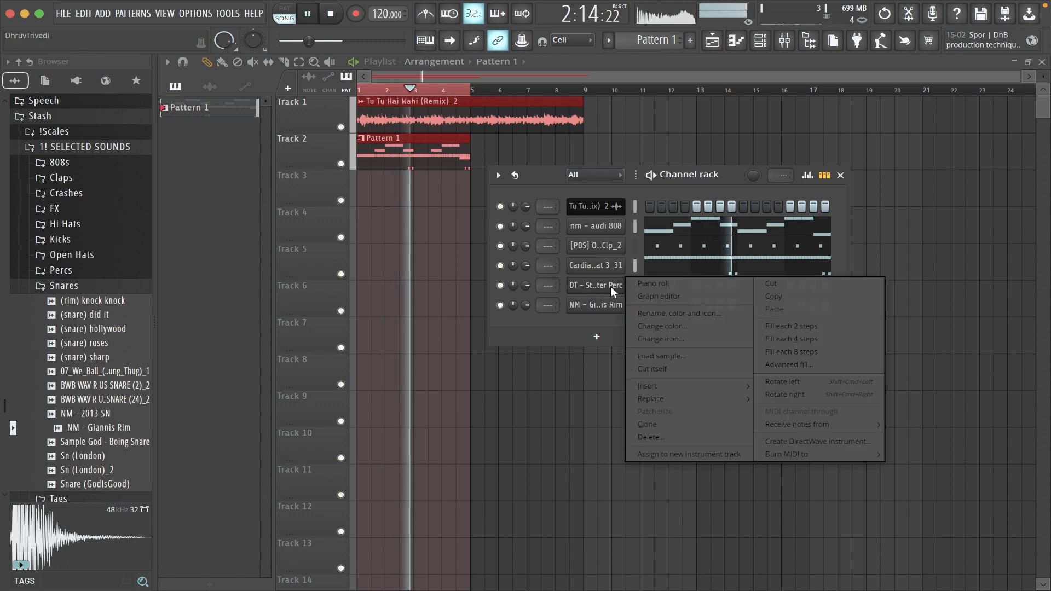
click(661, 284)
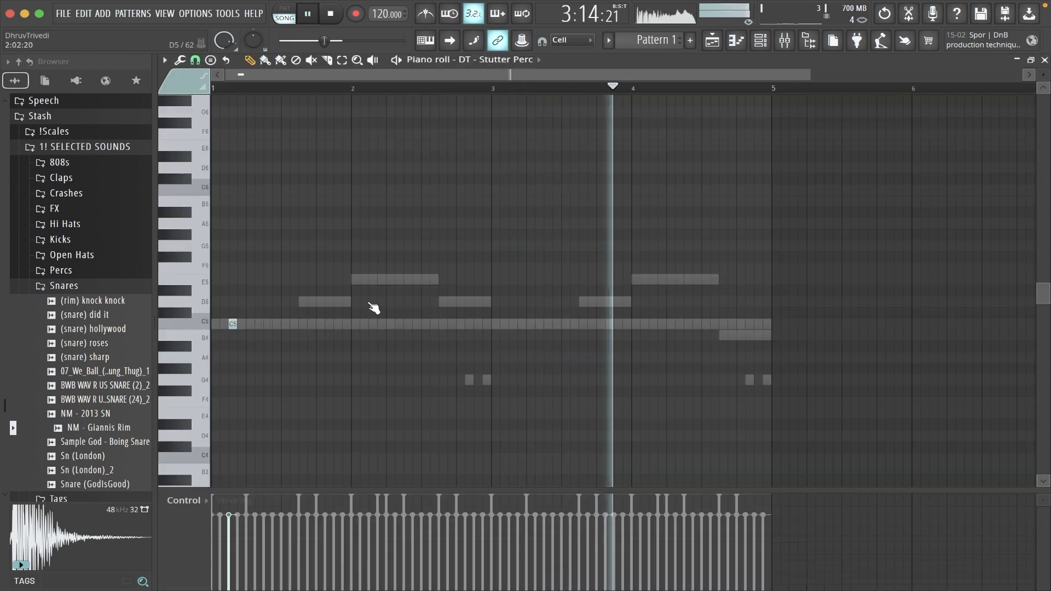
key(super+d)
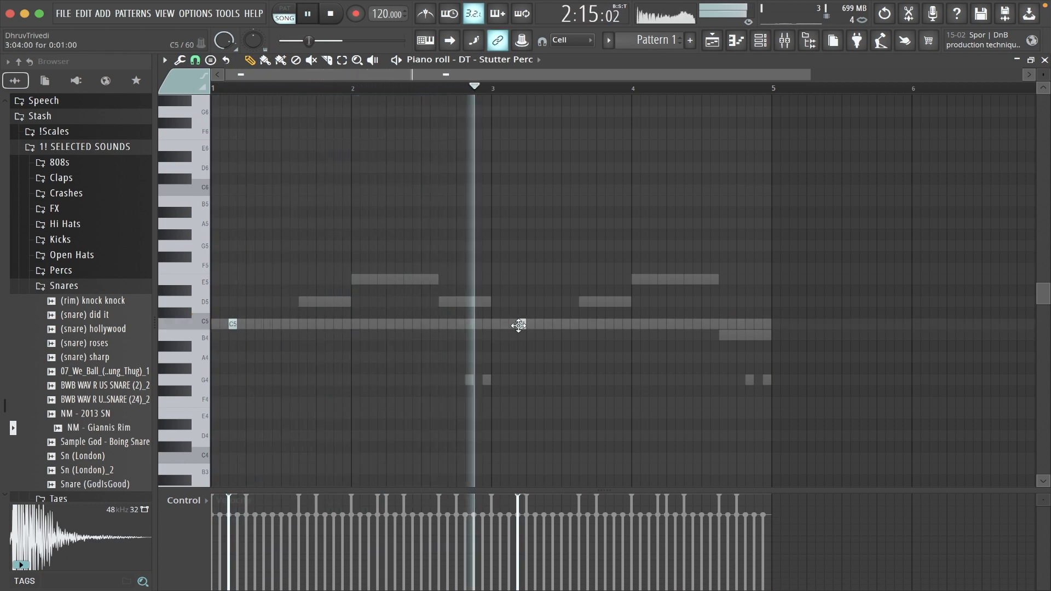
drag(505, 326, 513, 326)
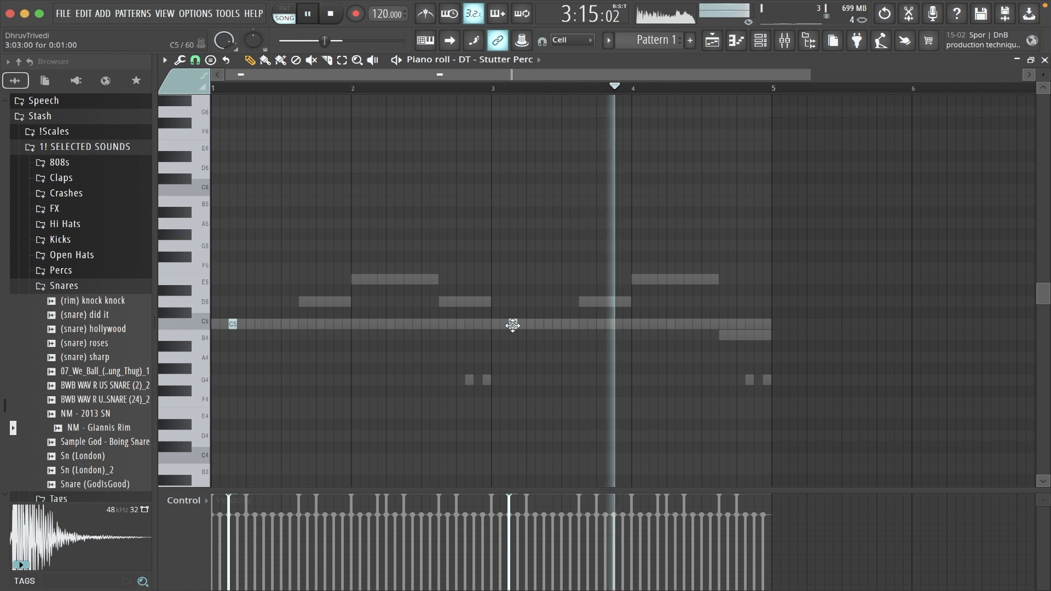
Switch the piano roll to NM - Giannis Rim, copy its two C5 notes to steps 7 and 8 of bar 3, and return to the playlist.
click(445, 59)
click(482, 157)
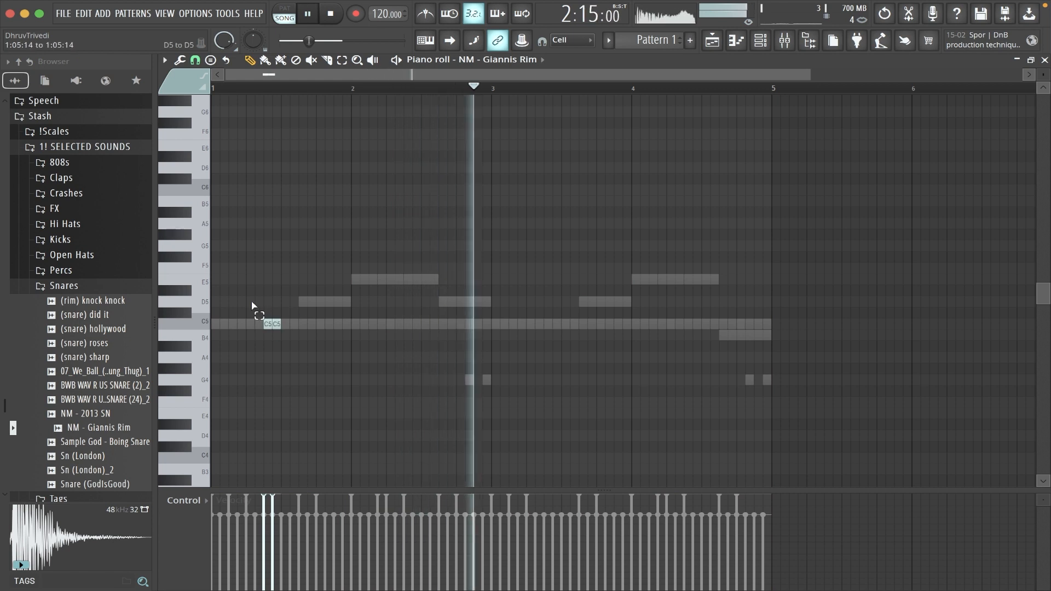
drag(278, 324, 558, 324)
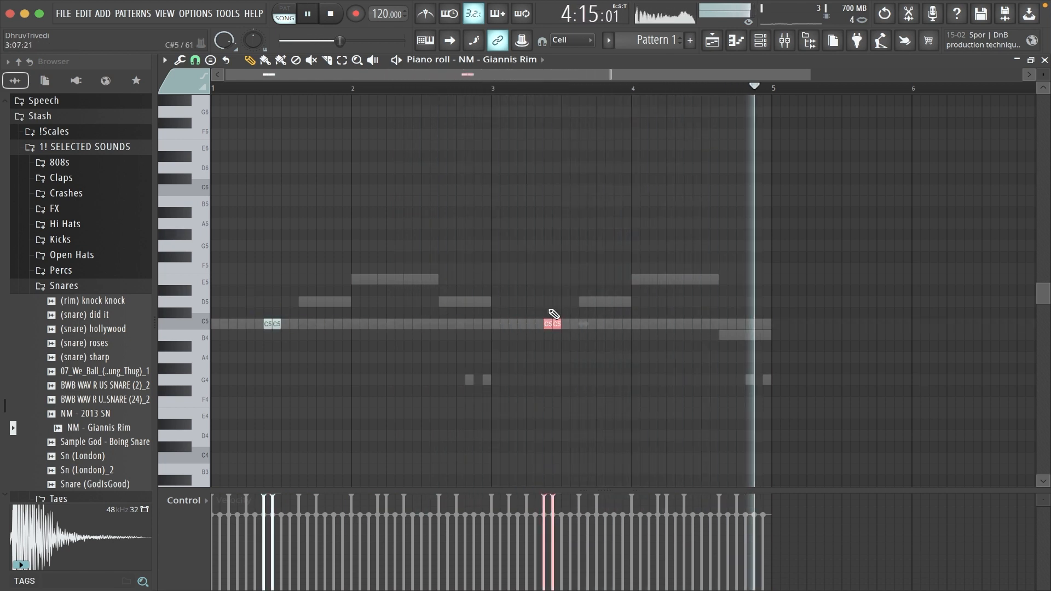
key(F5)
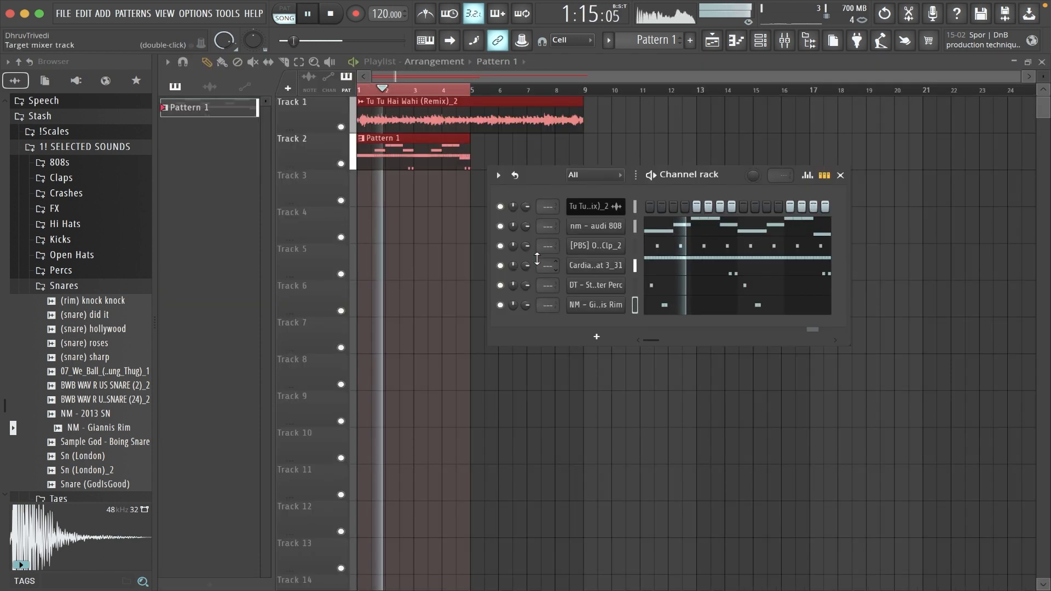
Audition samples in the Open Hats folder and add SG - Open Hat as a channel below the rim.
drag(711, 190, 596, 170)
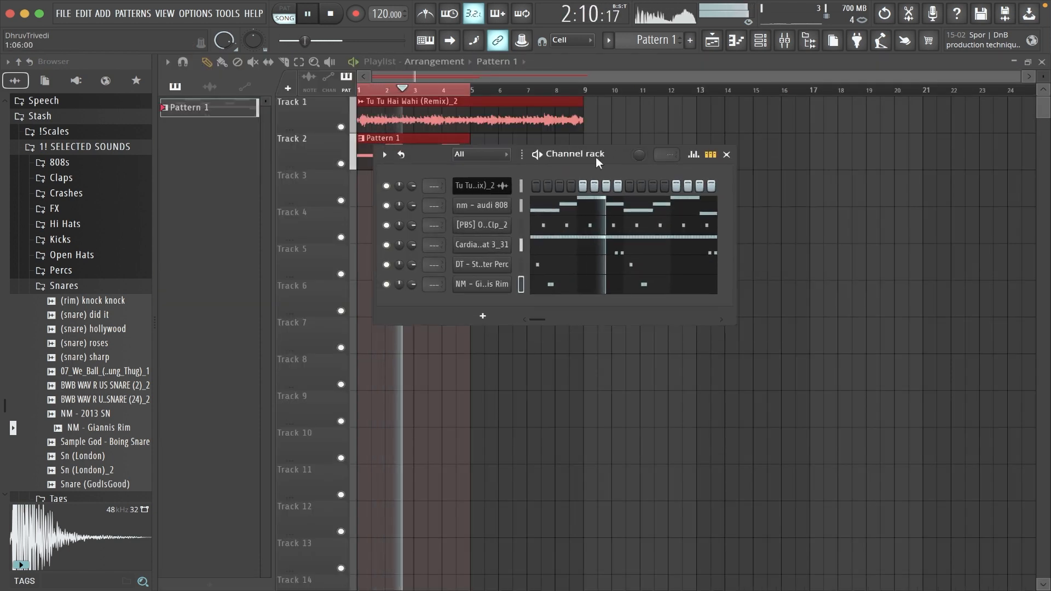
click(121, 289)
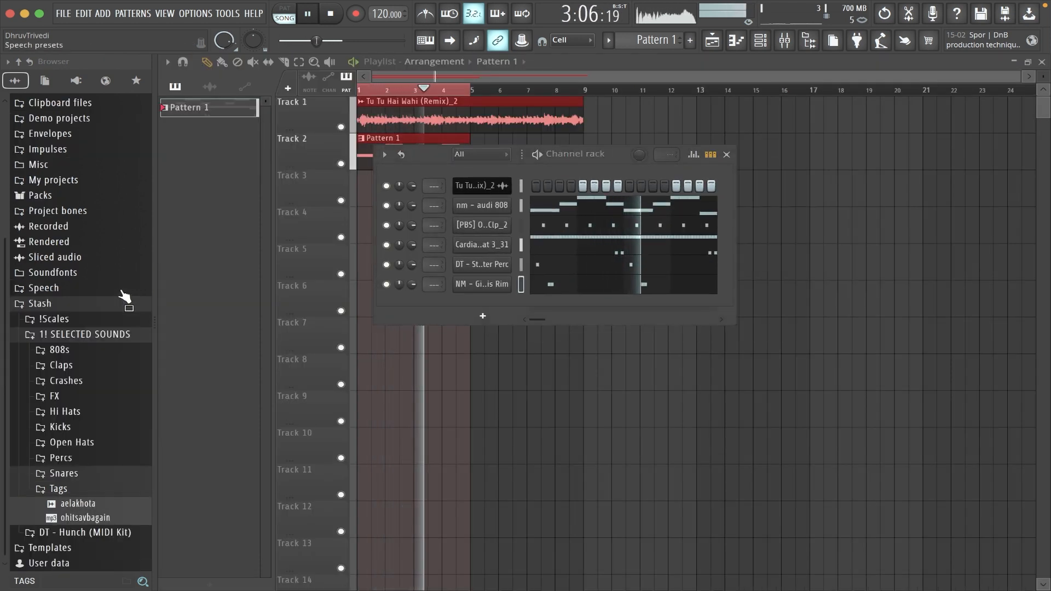
click(89, 445)
click(98, 499)
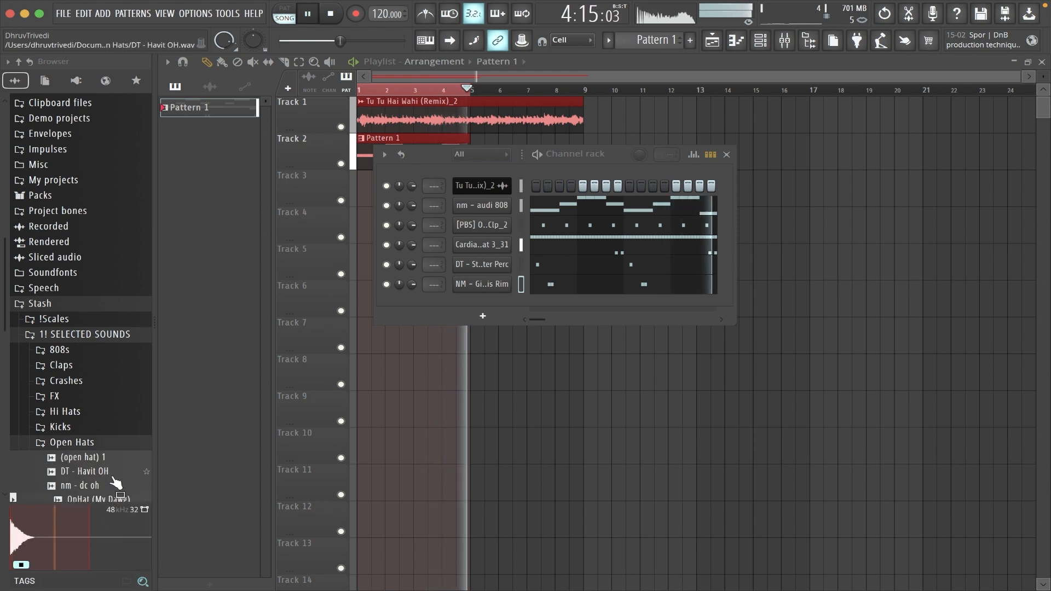
scroll(116, 481, down, 3)
drag(102, 360, 529, 300)
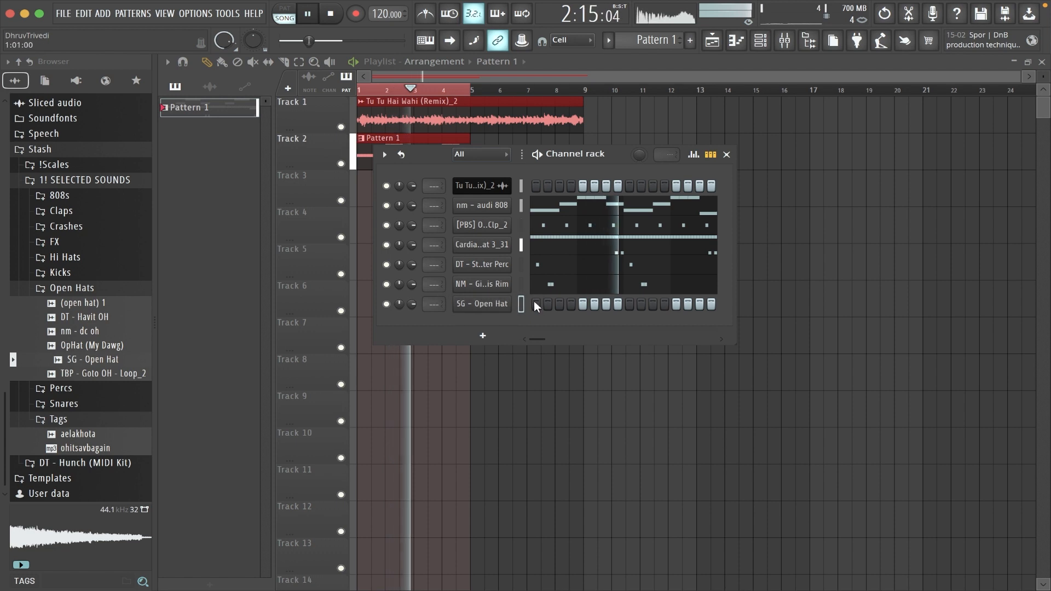
Open the SG - Open Hat piano roll and place C5 notes at the start of bars 1 and 3.
right_click(500, 310)
click(529, 300)
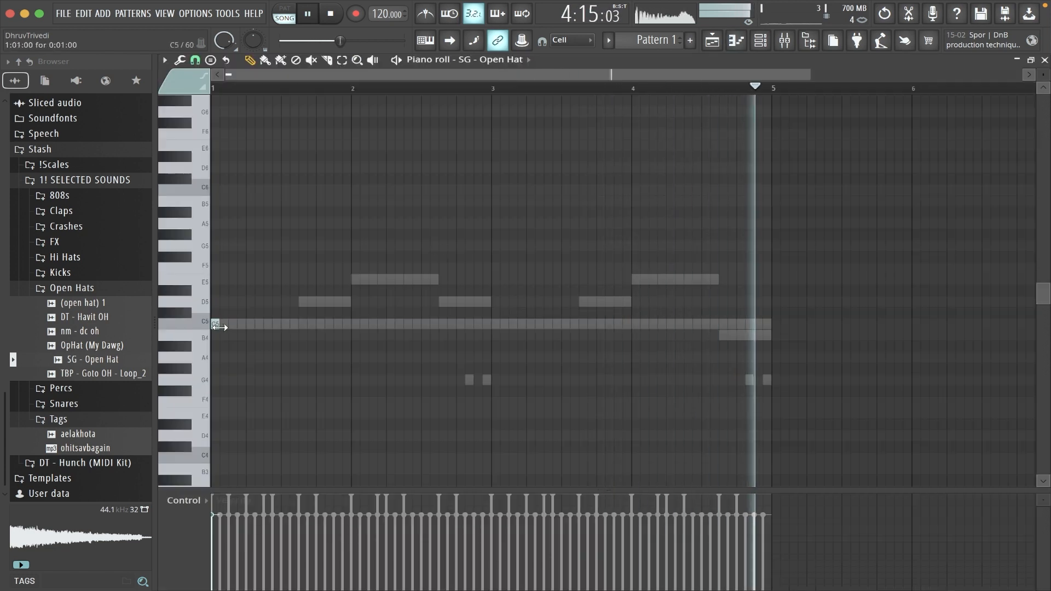
click(494, 323)
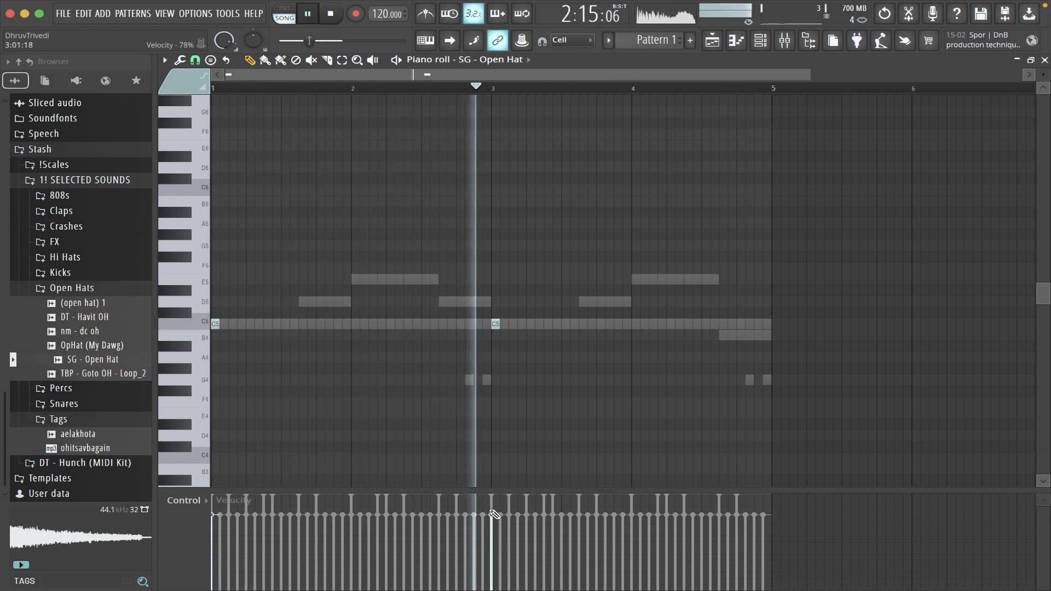
Return to the playlist and audition samples in the 808s folder of the selected sounds.
key(Escape)
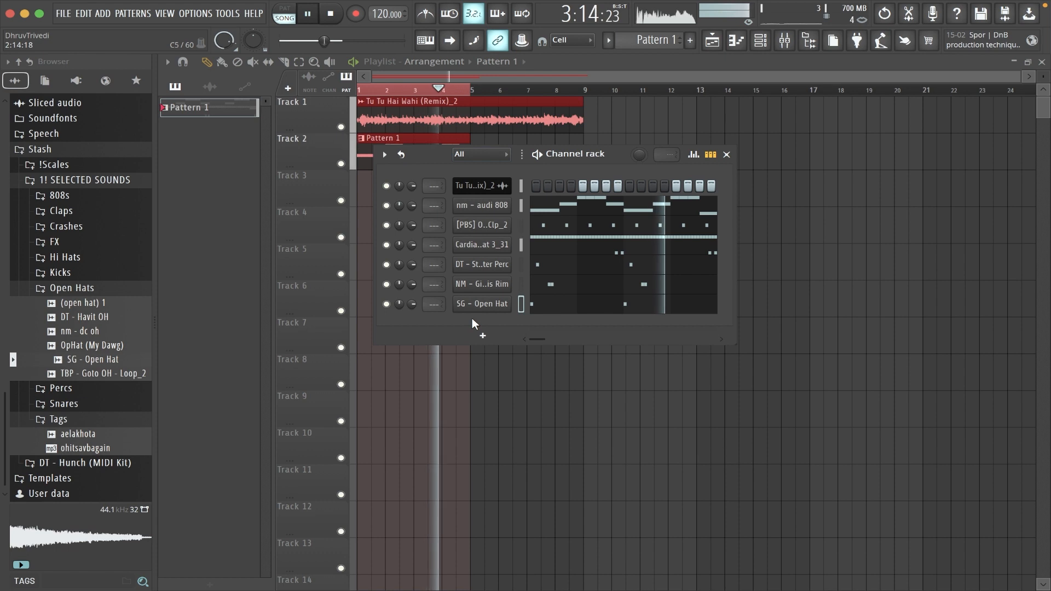
click(60, 196)
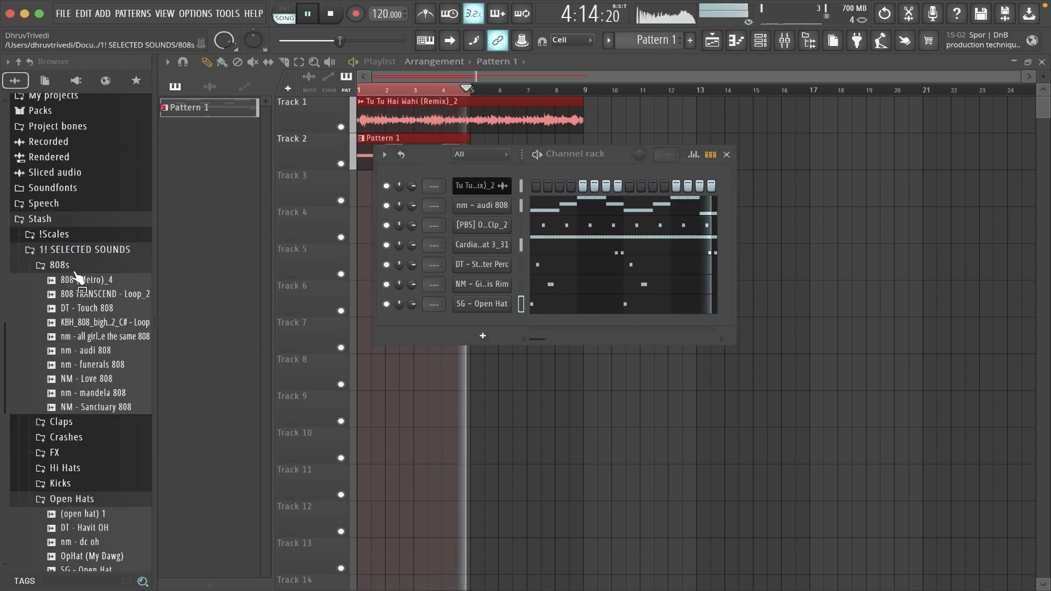
click(113, 323)
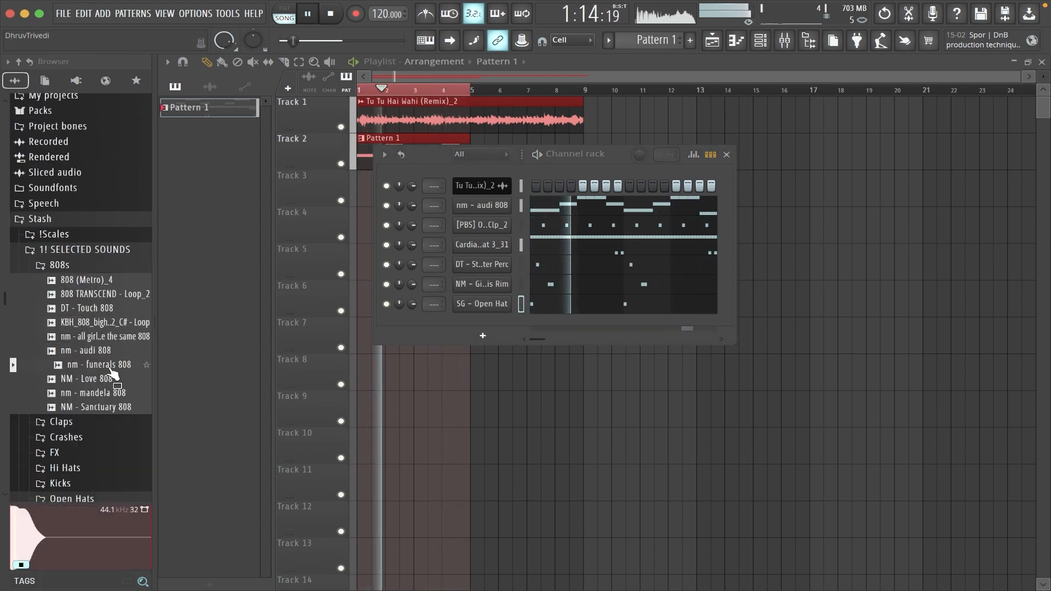
click(99, 267)
Load NM - Jumper Kick from the Kicks folder into a channel above nm - audi 808 with the same notes, and open its piano roll.
click(93, 342)
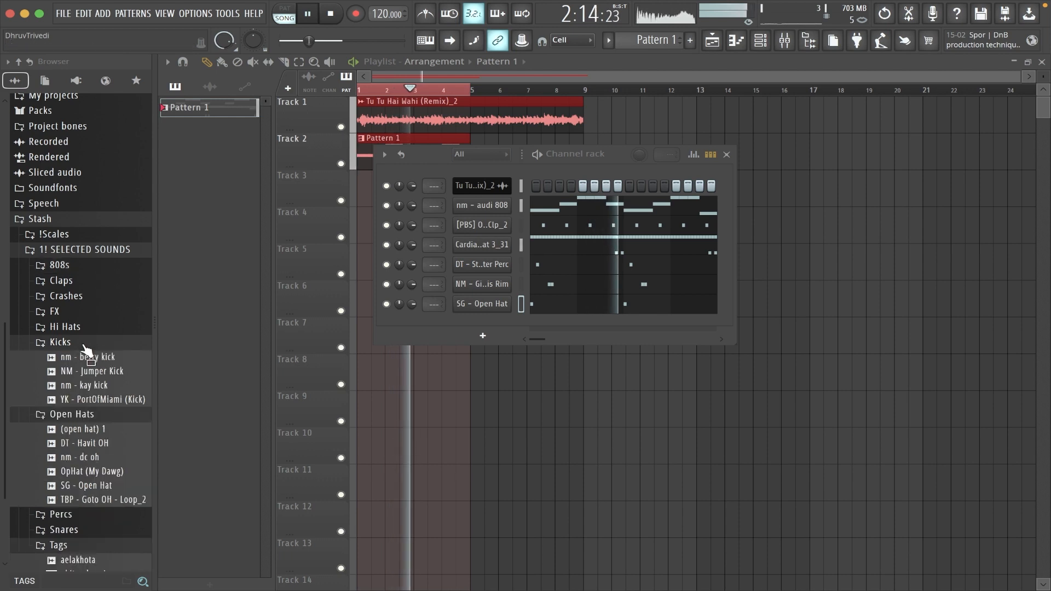
click(101, 371)
drag(103, 372, 502, 213)
key(super+z)
drag(126, 375, 501, 201)
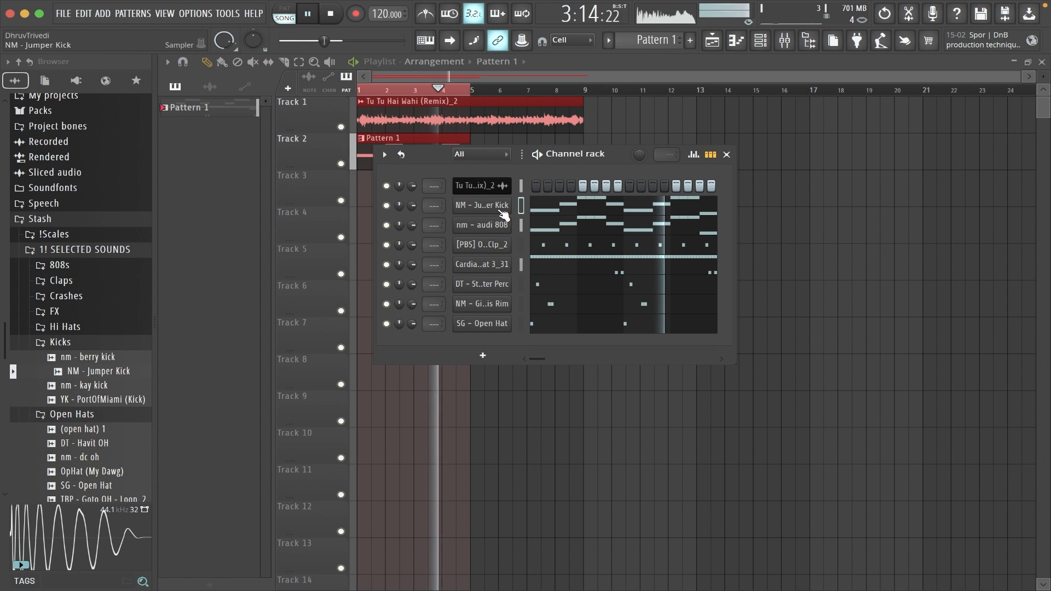
right_click(497, 206)
click(537, 203)
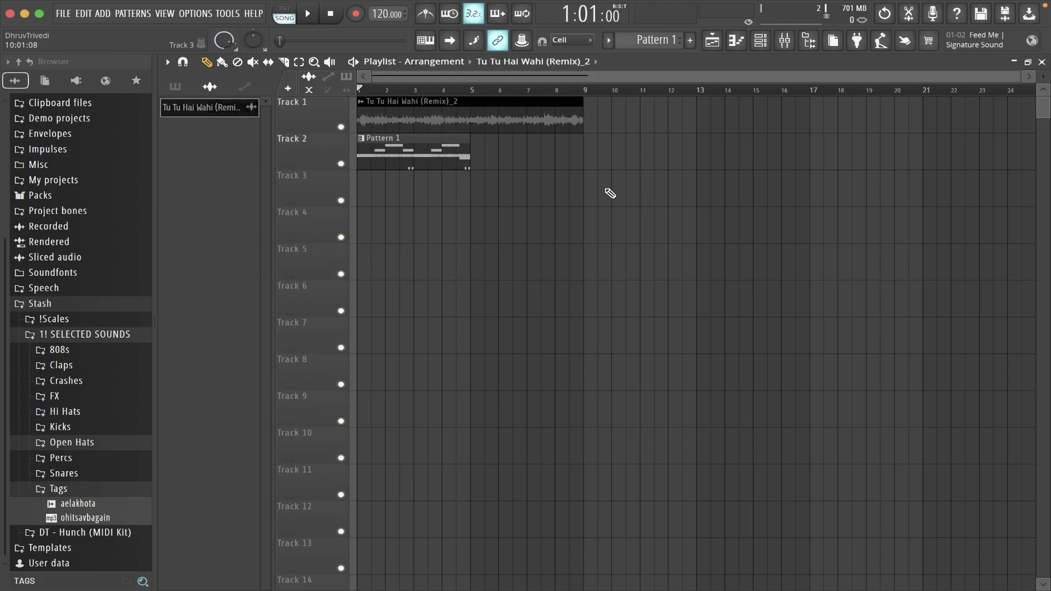
Set the time-stretching mode of the Tu Tu Hai Wahi (Remix) audio clip to Stretch and close its settings.
double_click(537, 127)
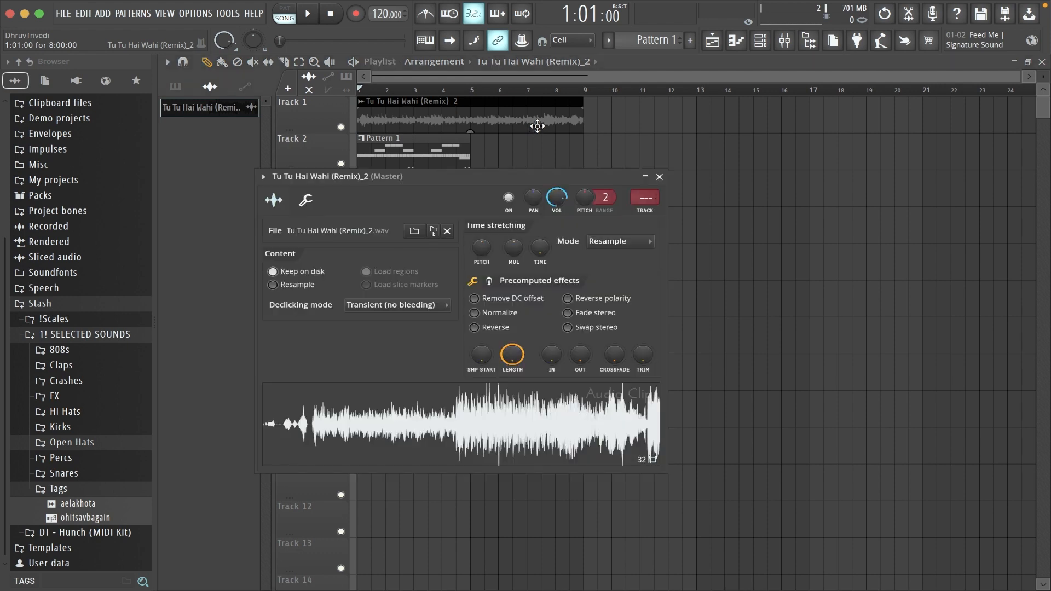
click(617, 241)
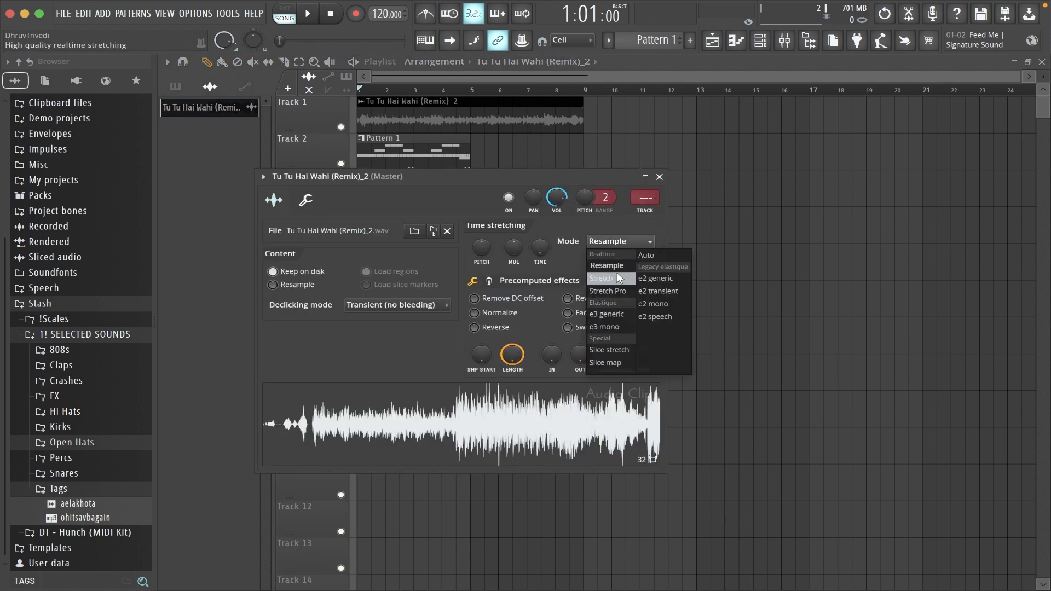
click(617, 277)
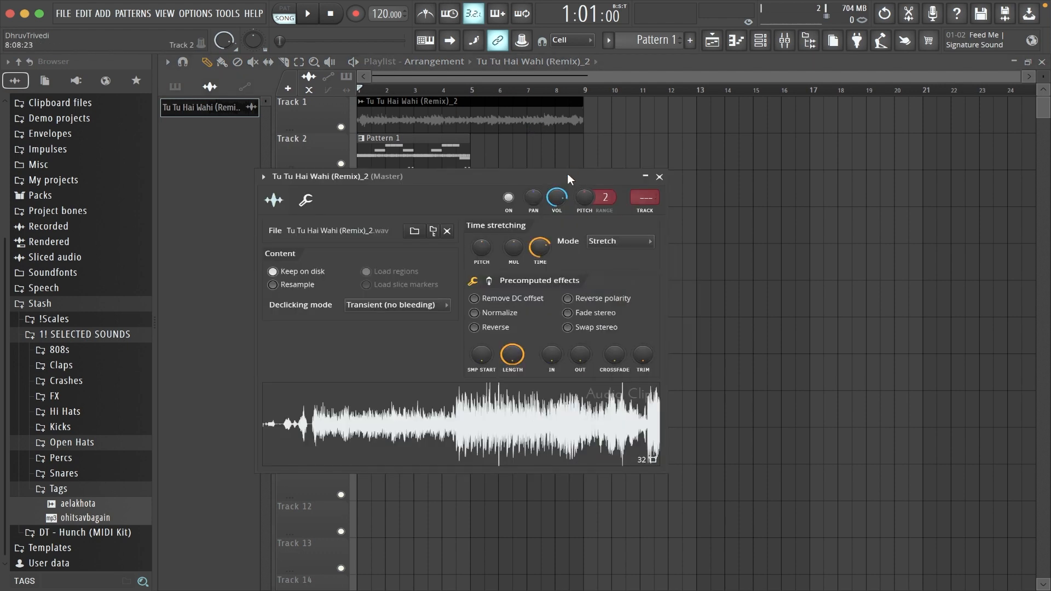
drag(568, 176, 711, 174)
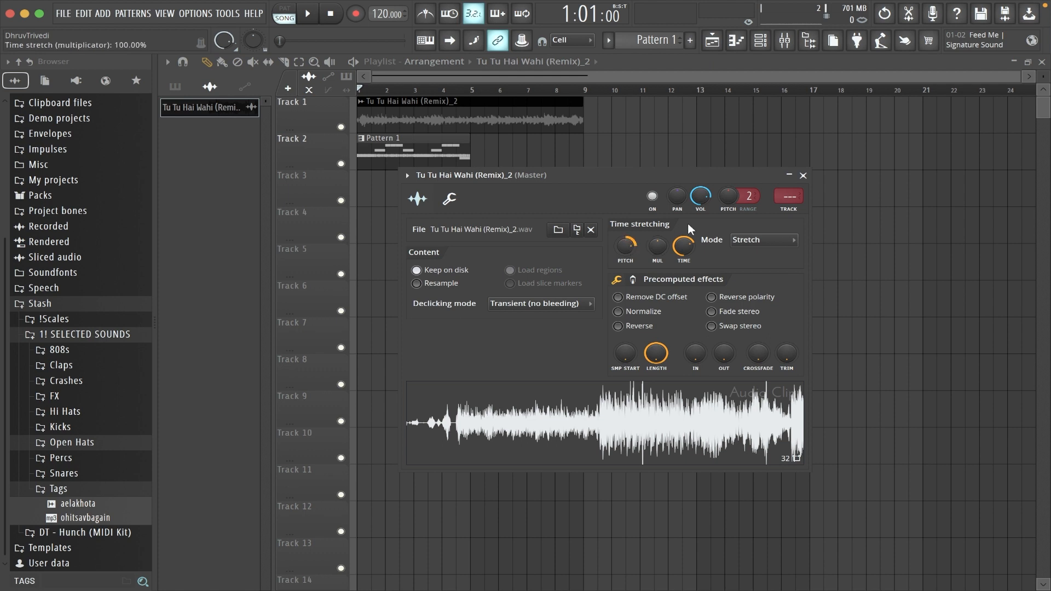
click(804, 176)
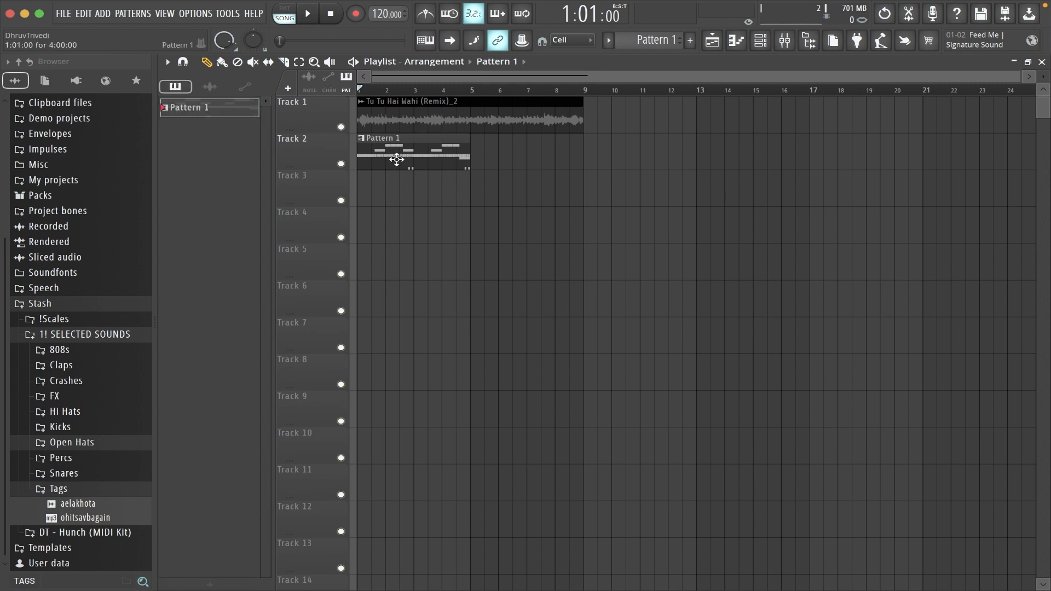
Transpose all nm - audi 808 notes in Pattern 1 up six semitones to start on F#5, play them back, and return to the playlist.
double_click(397, 159)
click(511, 61)
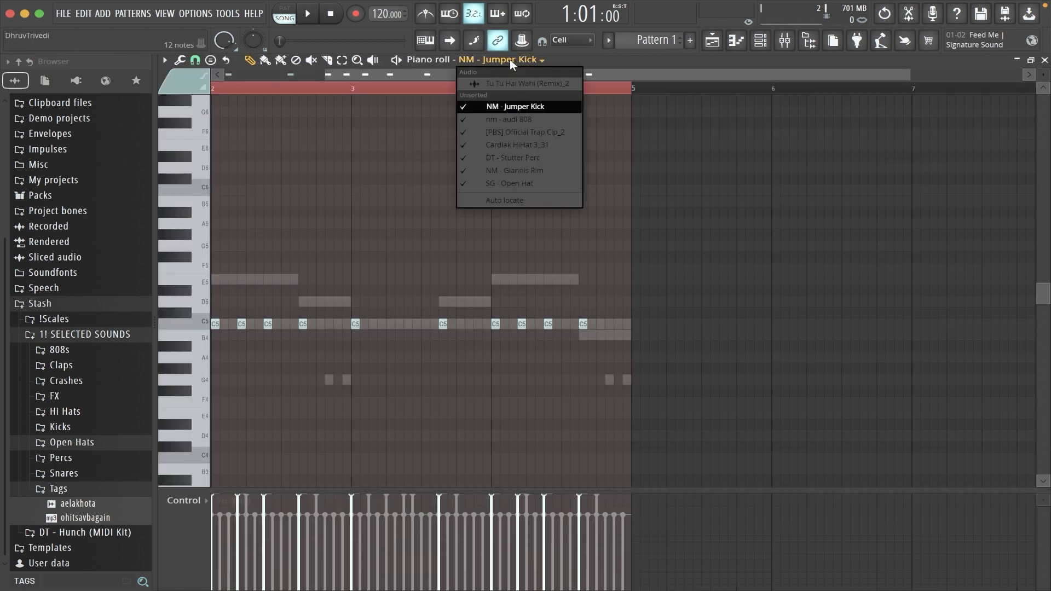
click(505, 122)
scroll(589, 93, down, 2)
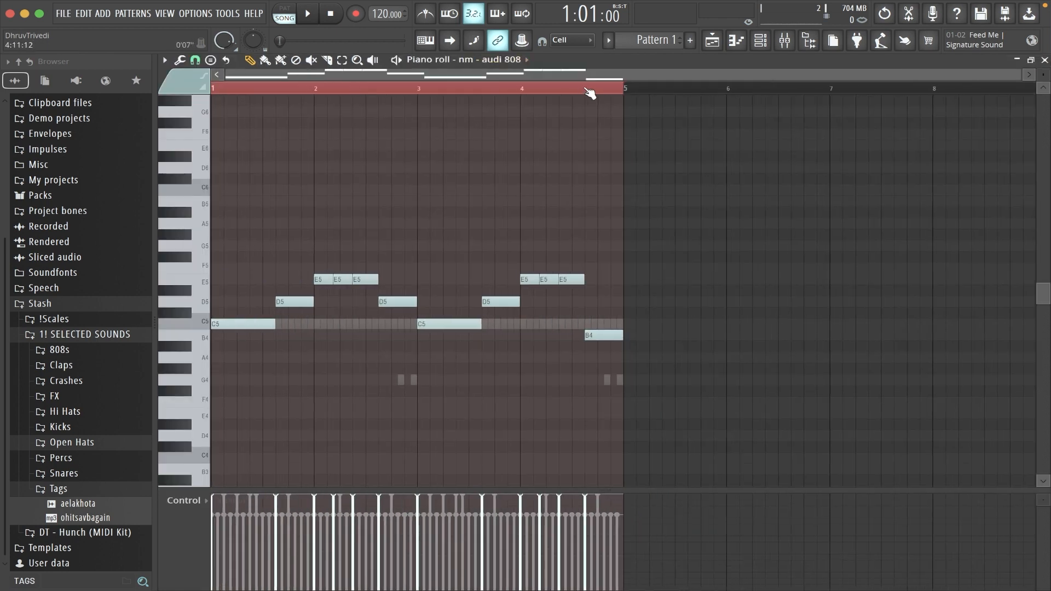
key(shift+Up)
key(shift+Up)
key(shift+Up)
key(shift+Up)
key(shift+Up)
key(shift+Up)
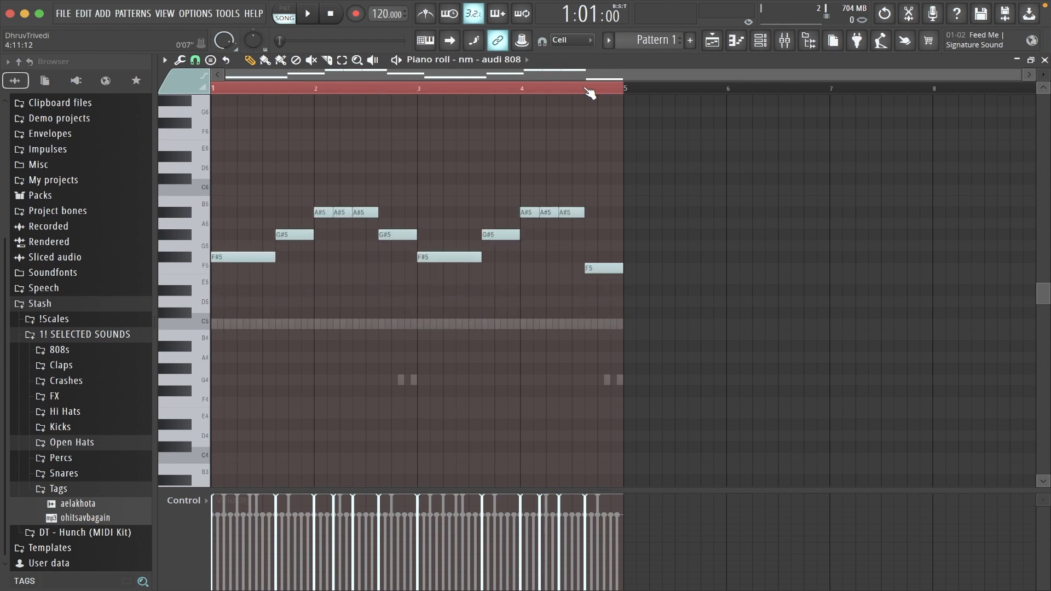
key(space)
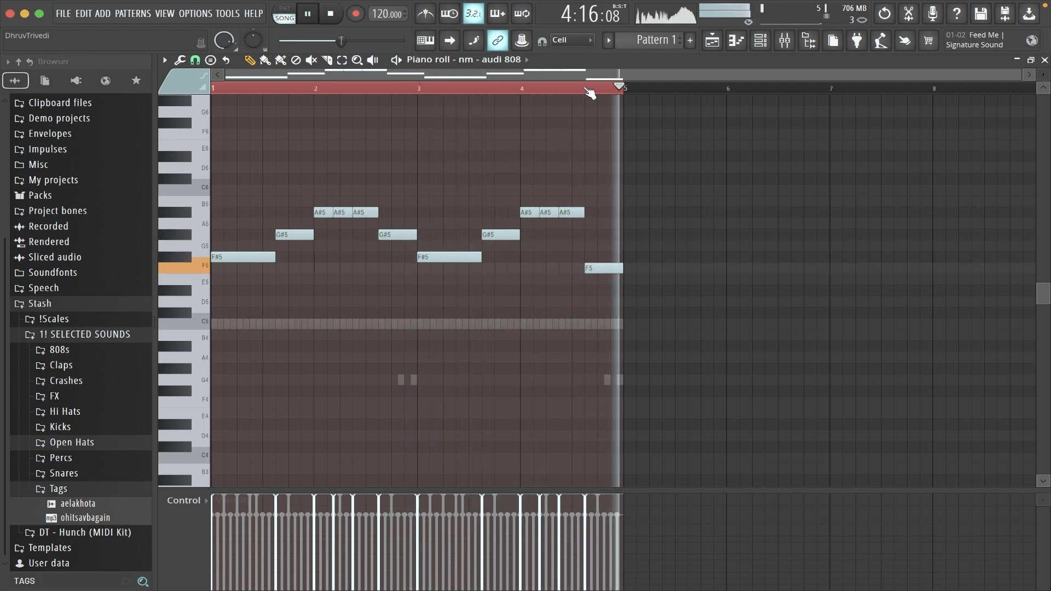
key(F5)
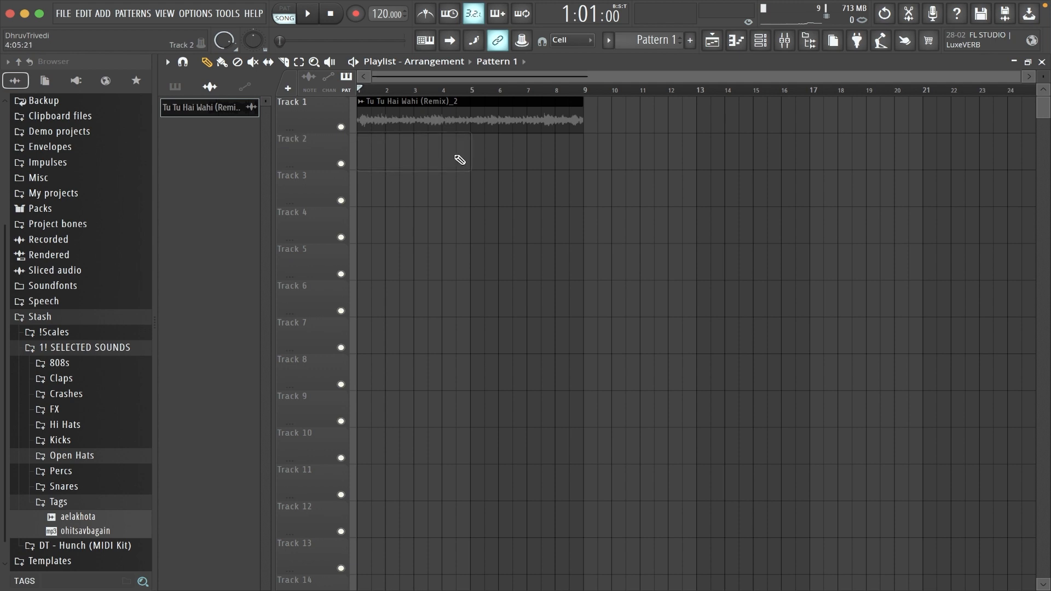
Split Pattern 1 by channel and place the seven resulting patterns at bar 1 on tracks 2 to 8.
click(608, 40)
click(704, 252)
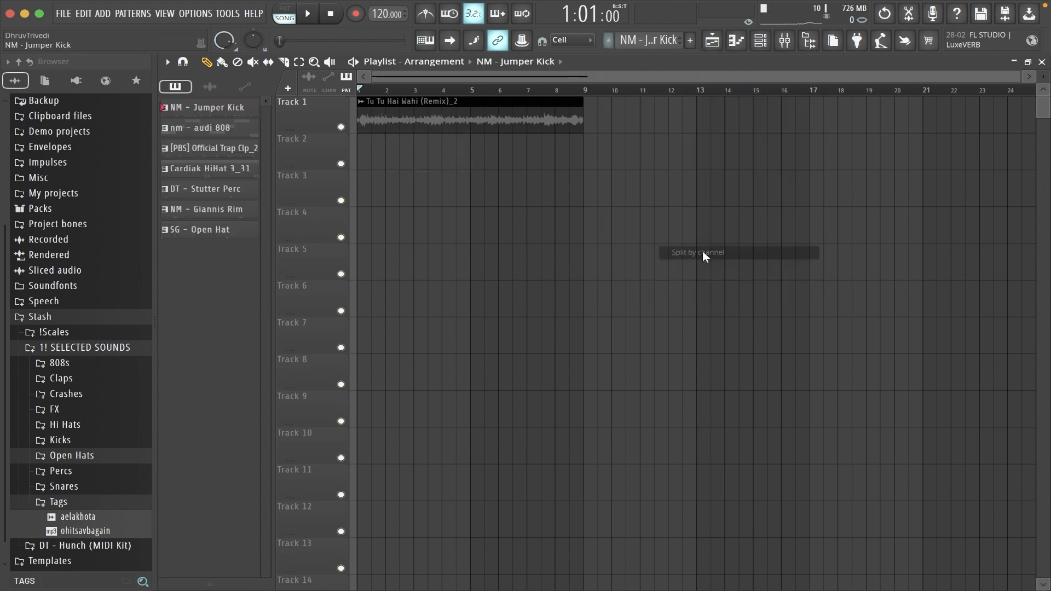
click(207, 230)
drag(356, 153, 358, 154)
ctrl+click(460, 306)
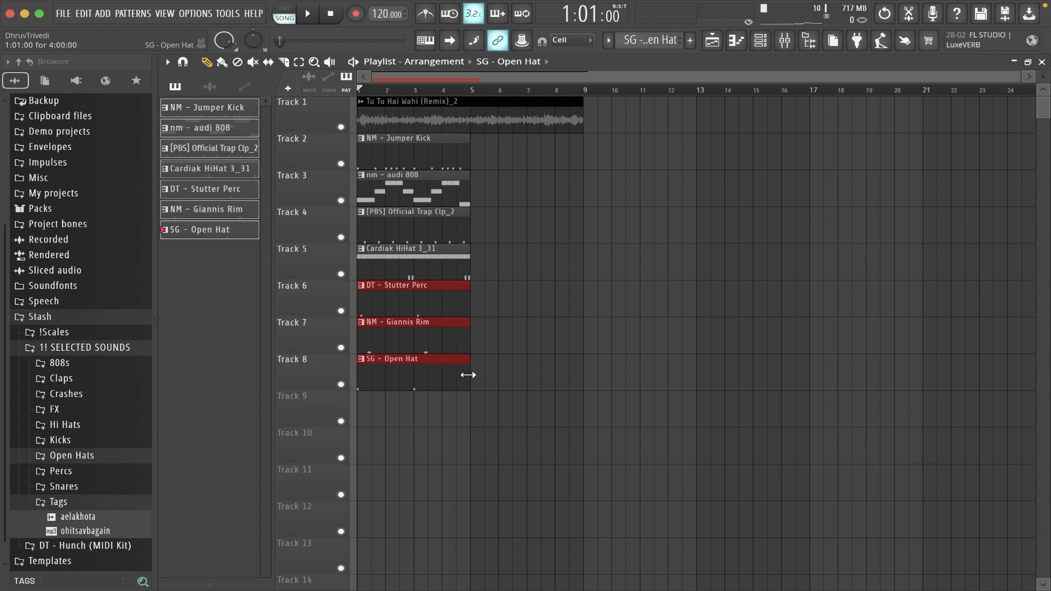
Select the pattern clips on tracks 2 to 8 and repeat them back to back up to bar 25.
drag(501, 427, 404, 179)
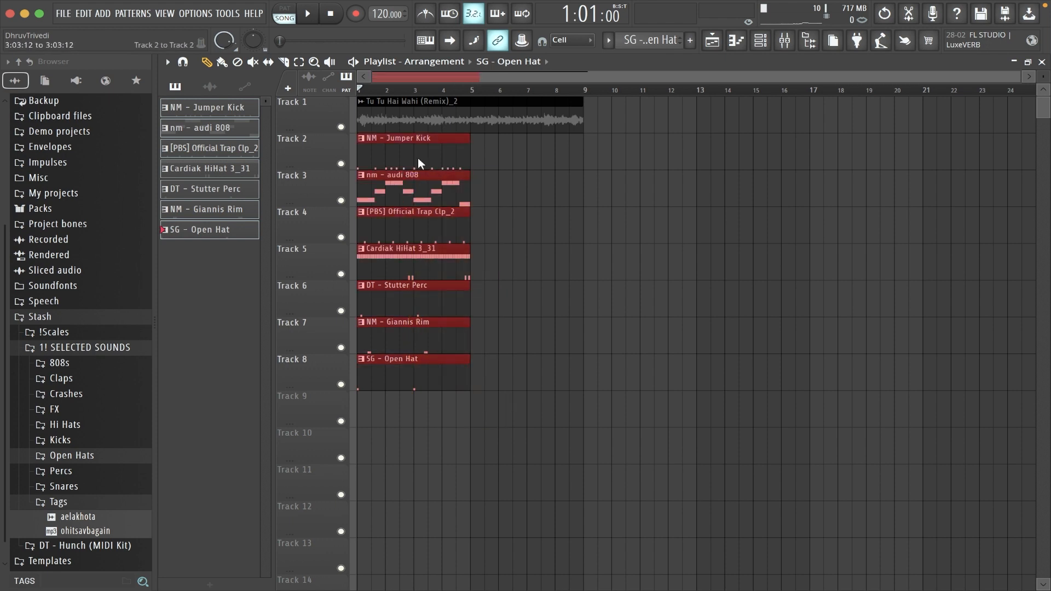
key(ctrl+b)
key(ctrl+b)
key(ctrl+b)
key(ctrl+b)
key(ctrl+b)
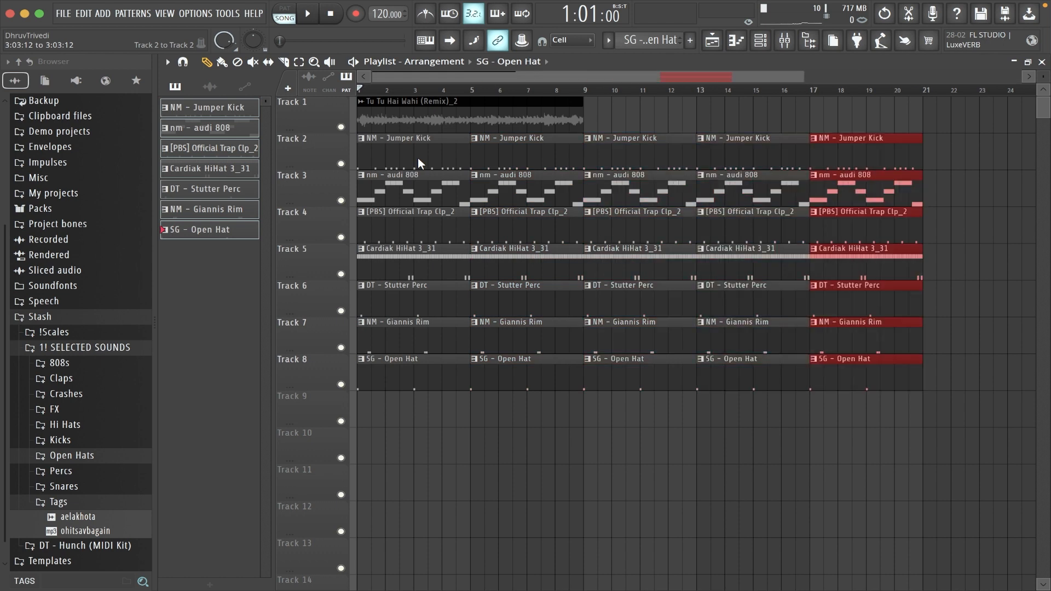
click(419, 158)
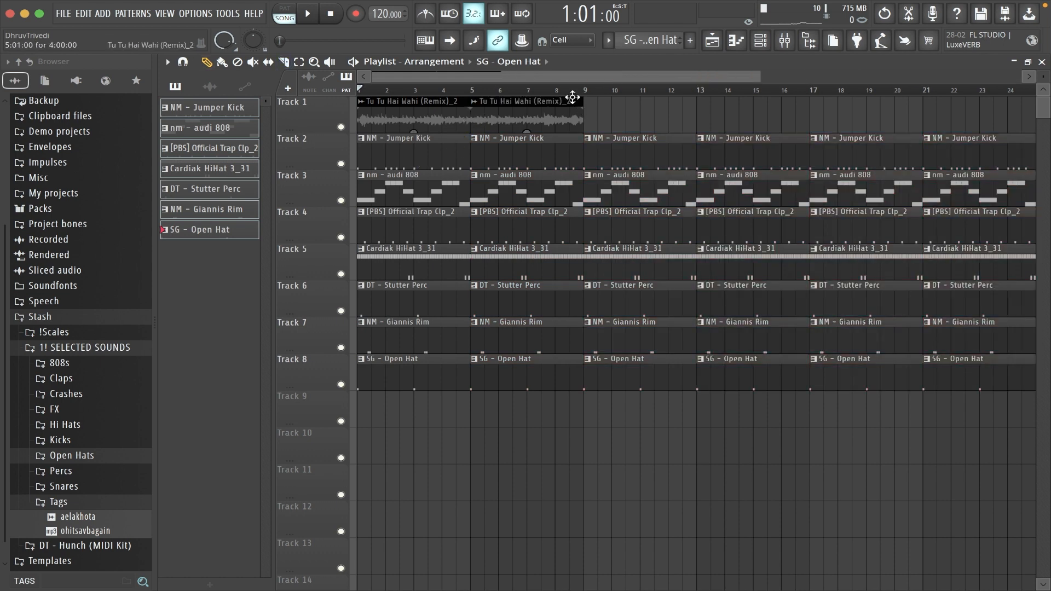
Repeat the four-bar sample to bar 29 and erase clips so claps and hi-hats start at bar 5, the 808 and open hat at bar 9.
scroll(580, 100, down, 3)
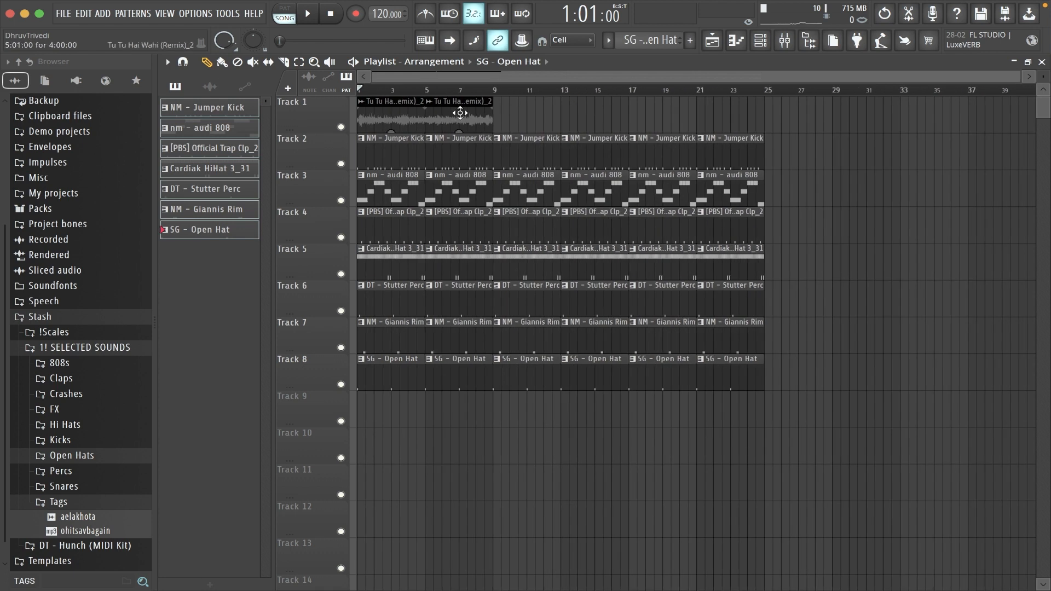
click(917, 126)
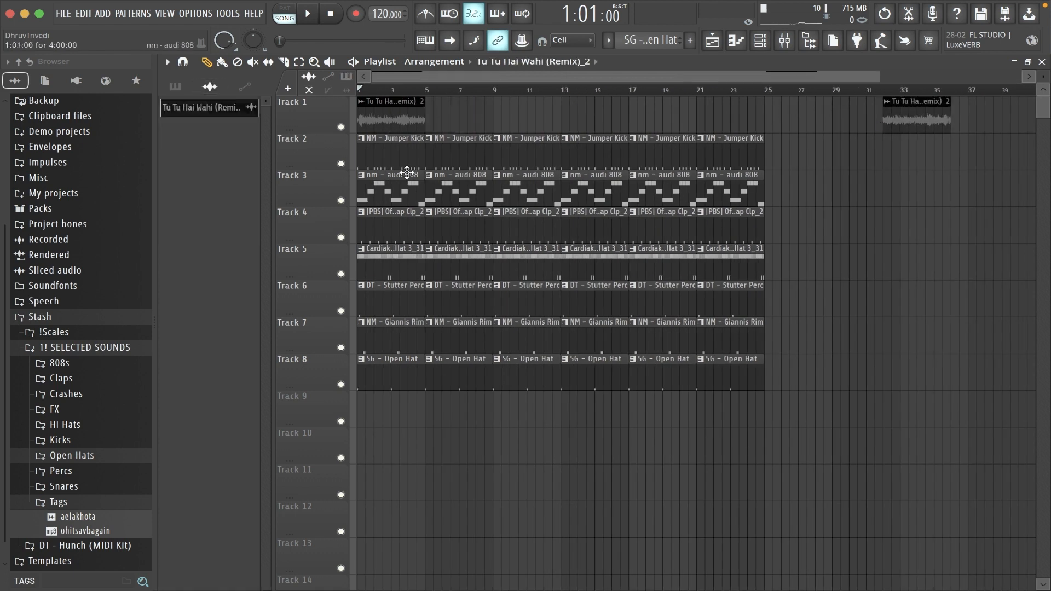
drag(396, 157, 387, 379)
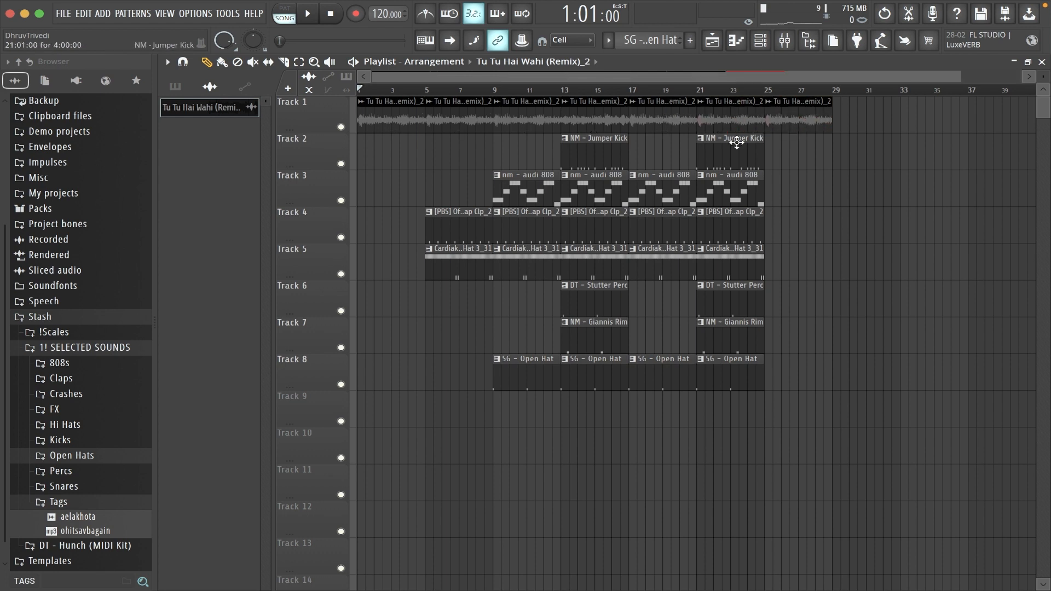
Duplicate the whole section from bar 9 to bar 29 so the copy begins at bar 29.
drag(889, 111, 888, 109)
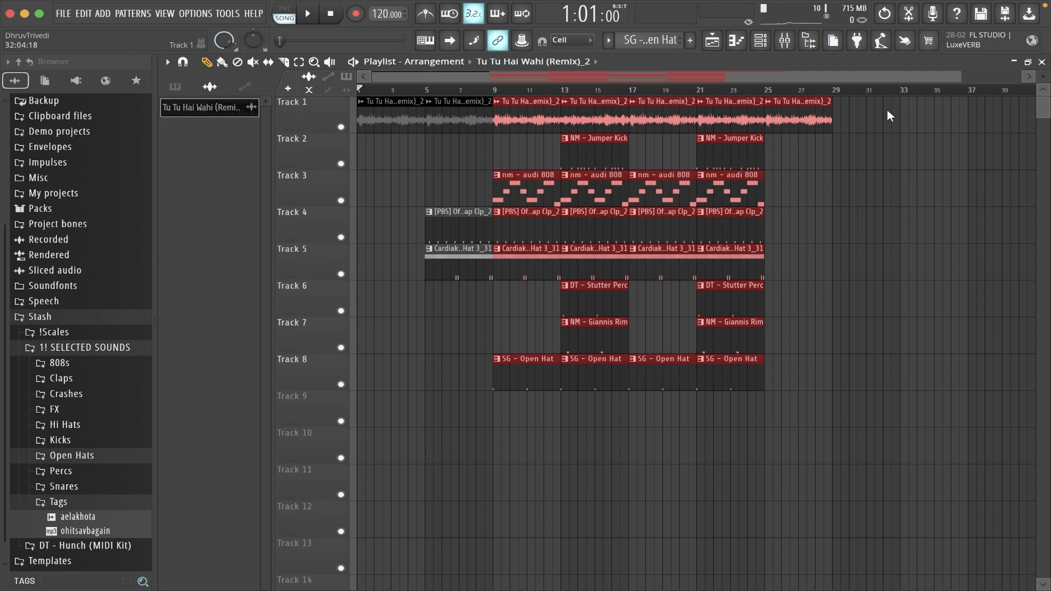
key(super+b)
key(super+d)
scroll(876, 94, down, 3)
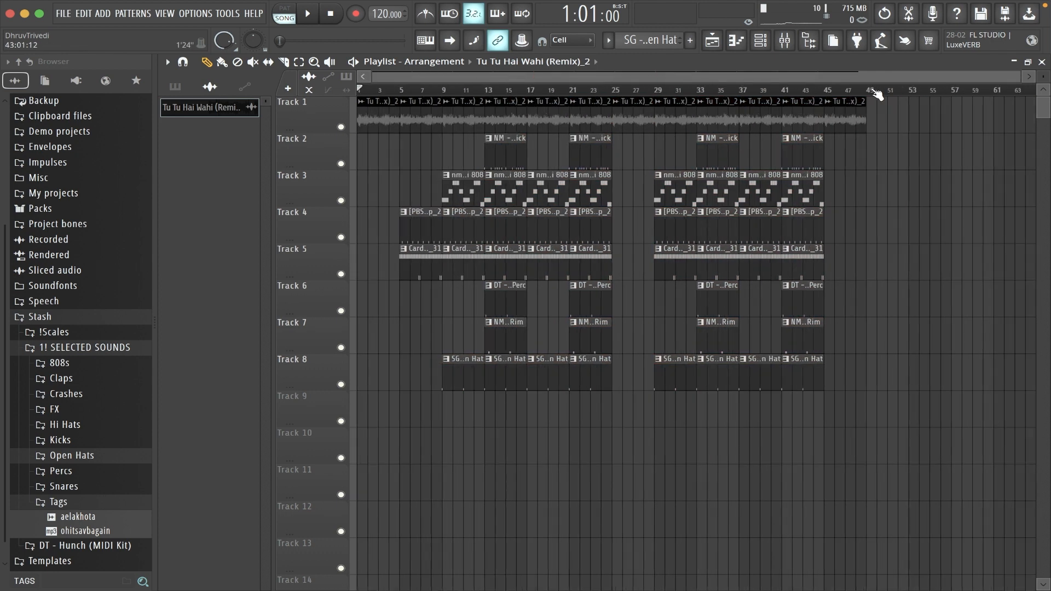
Place DC - WhiteNoiz TransFX from the FX folder on track 10 at bar 5 and fit it to the tempo.
click(99, 410)
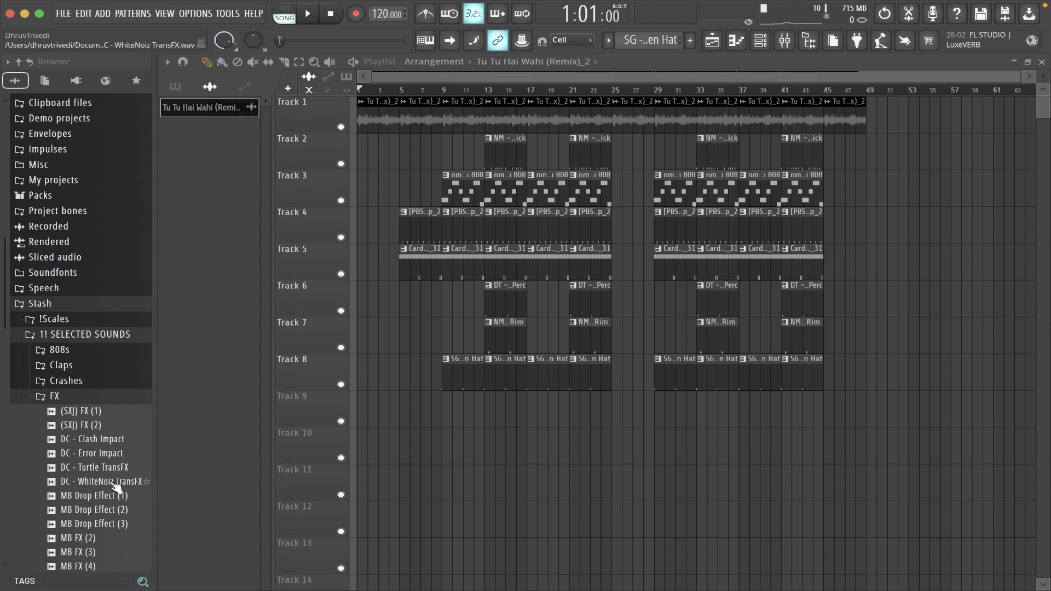
drag(111, 487, 412, 443)
click(403, 433)
click(518, 494)
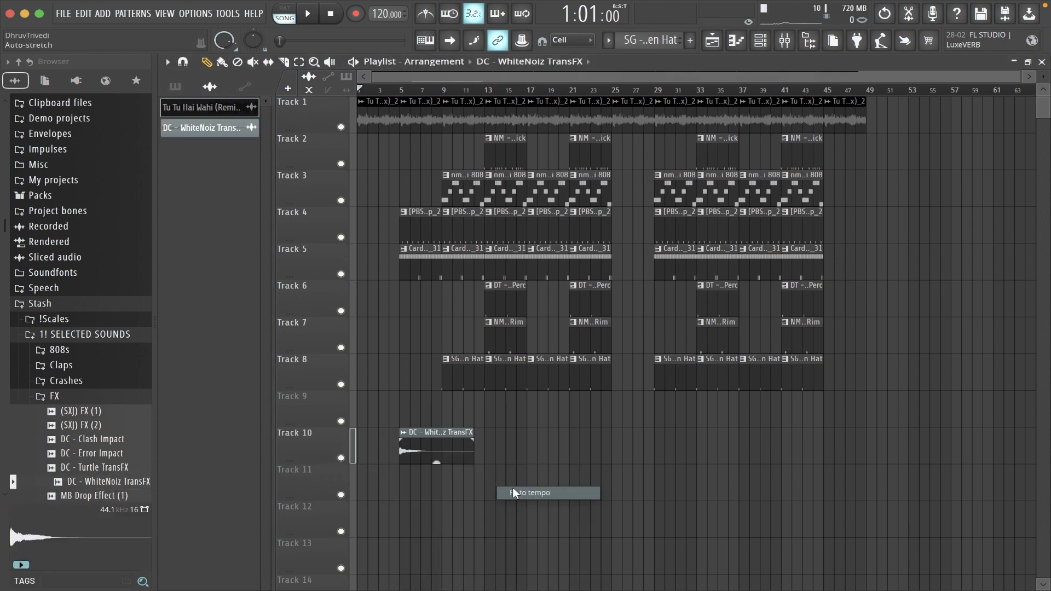
click(527, 333)
Reverse the DC - WhiteNoiz TransFX audio clip and close its settings.
double_click(437, 463)
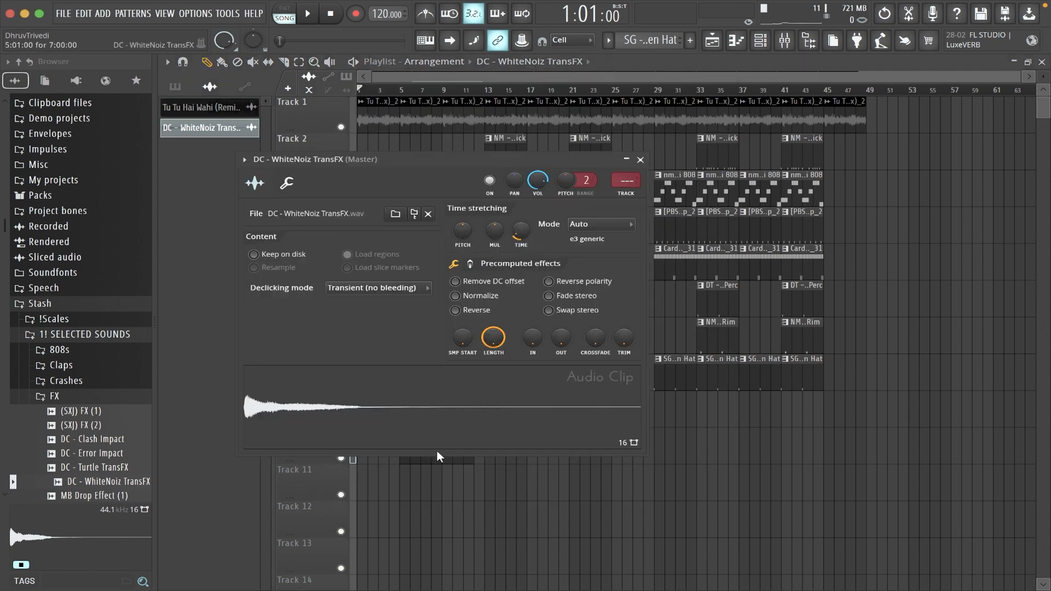
click(456, 310)
click(640, 160)
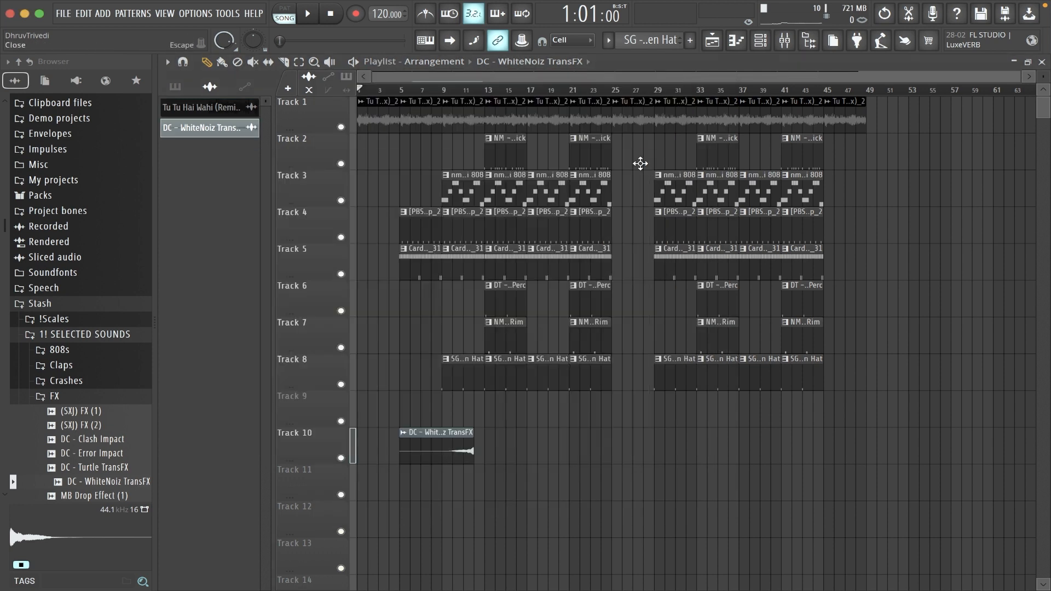
Trim the sample and hi-hat clips just before bar 9, and move the reversed effect to track 9, trimmed to end at the same point.
scroll(430, 98, up, 4)
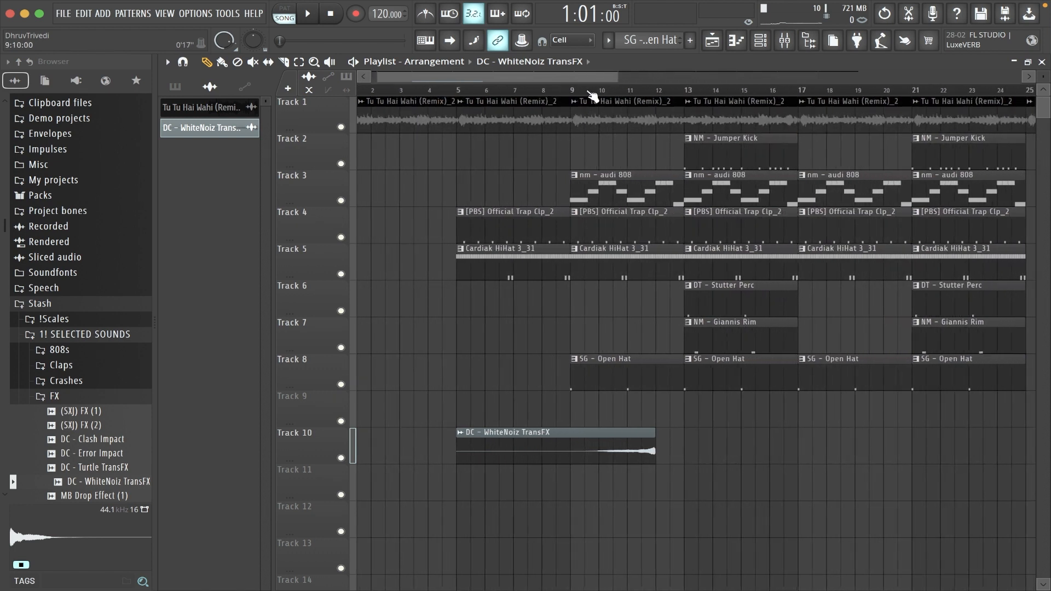
scroll(592, 96, up, 3)
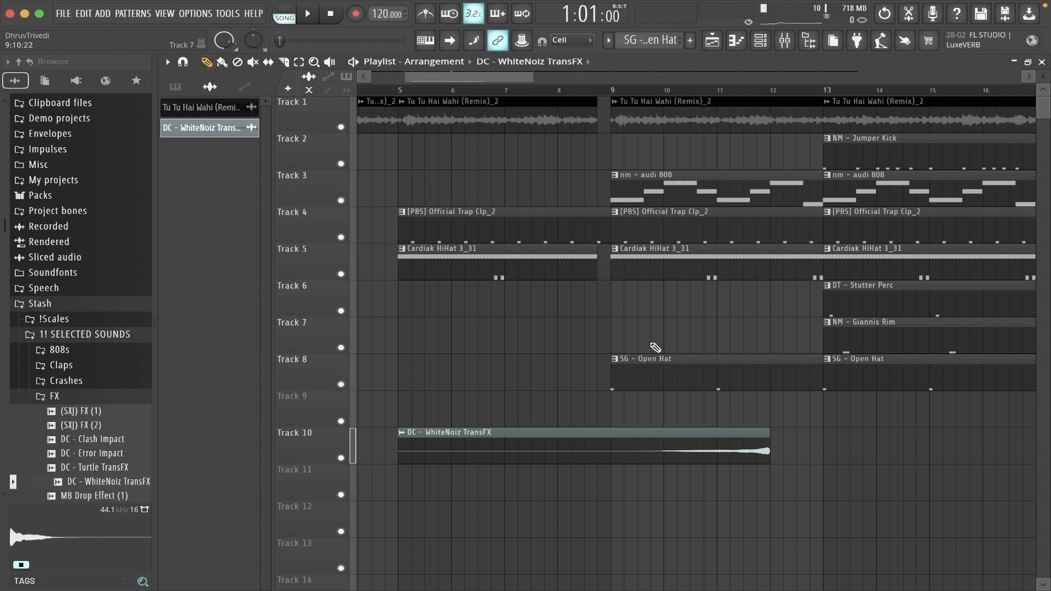
drag(722, 446, 612, 384)
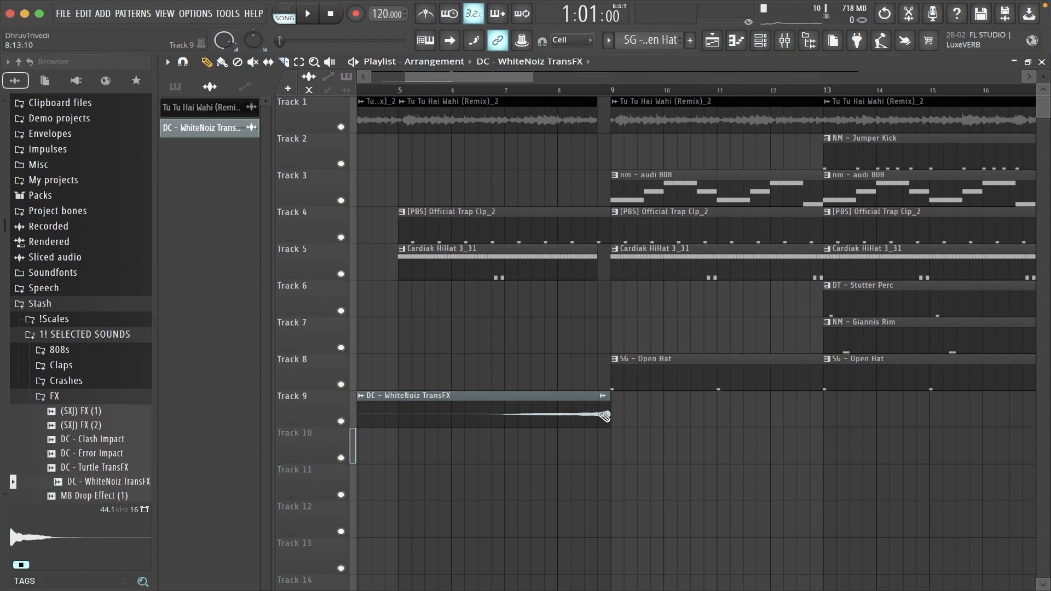
drag(605, 416, 600, 417)
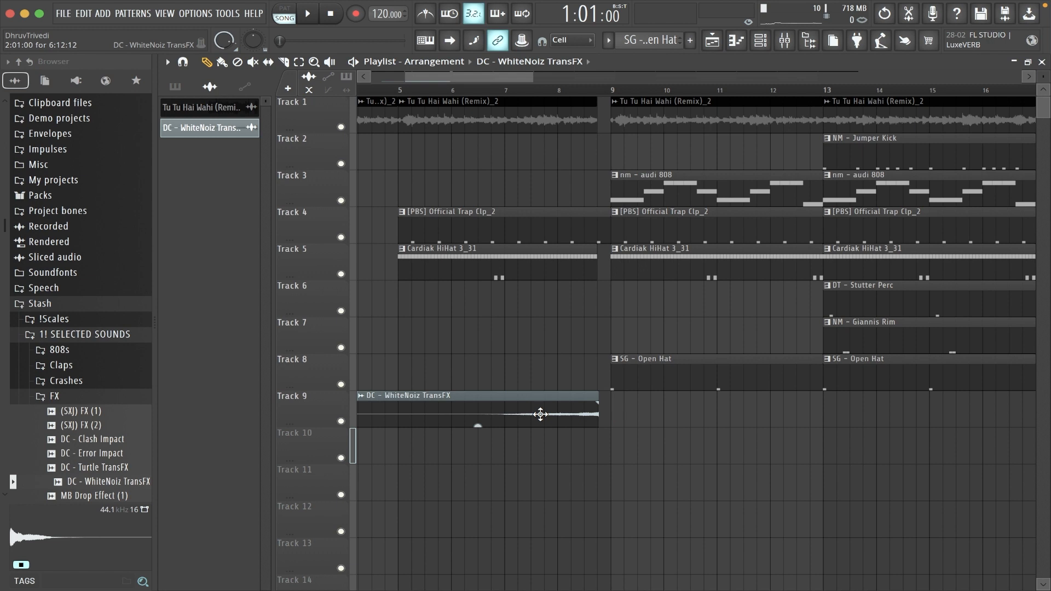
Route DC - WhiteNoiz TransFX to mixer insert 9 and lower its volume to about -16.5 dB.
double_click(540, 415)
key(F9)
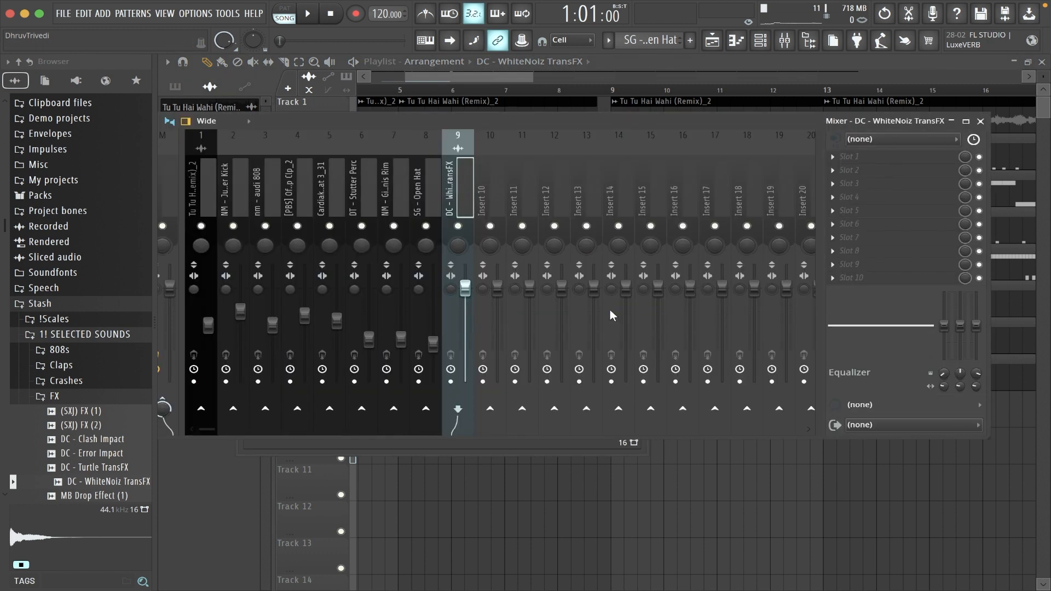
drag(464, 286, 465, 339)
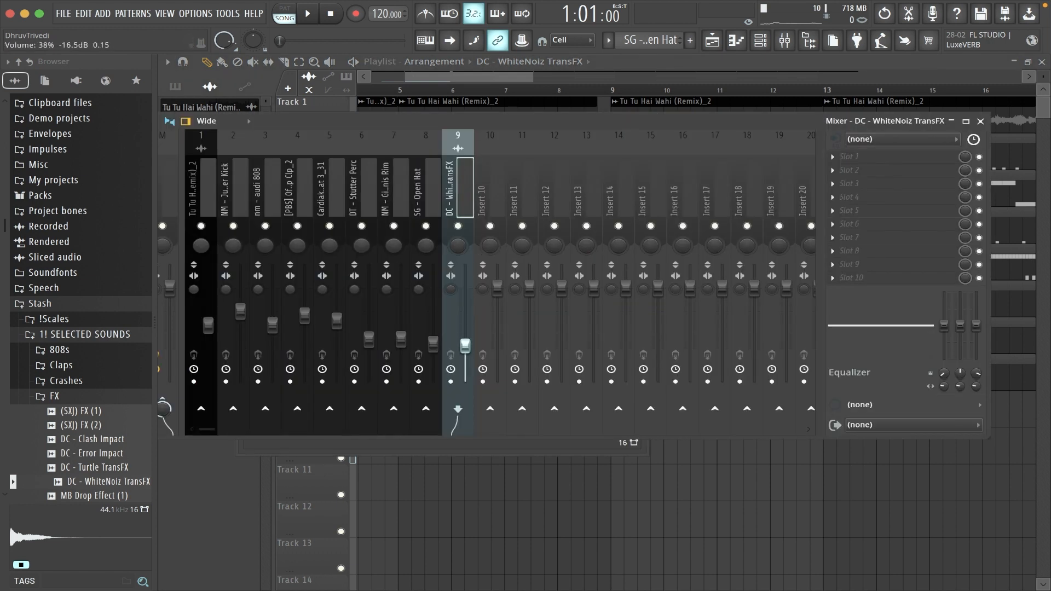
Place DC - Clash Impact from the FX folder on track 10 at bar 17 and fit it to the estimated 154.631 BPM tempo.
key(F9)
key(Escape)
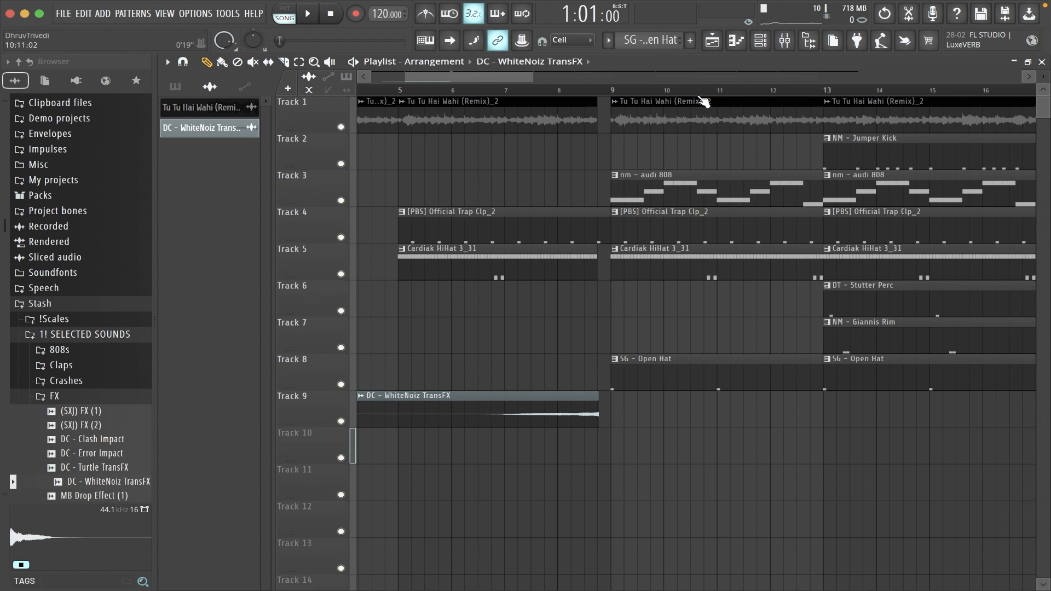
scroll(704, 103, down, 5)
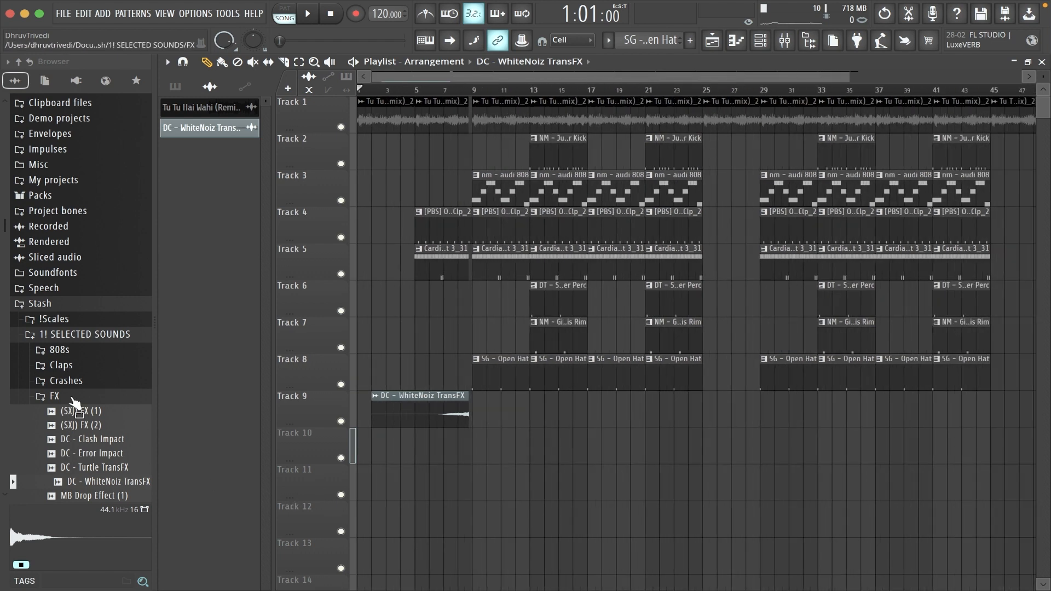
drag(100, 448, 593, 438)
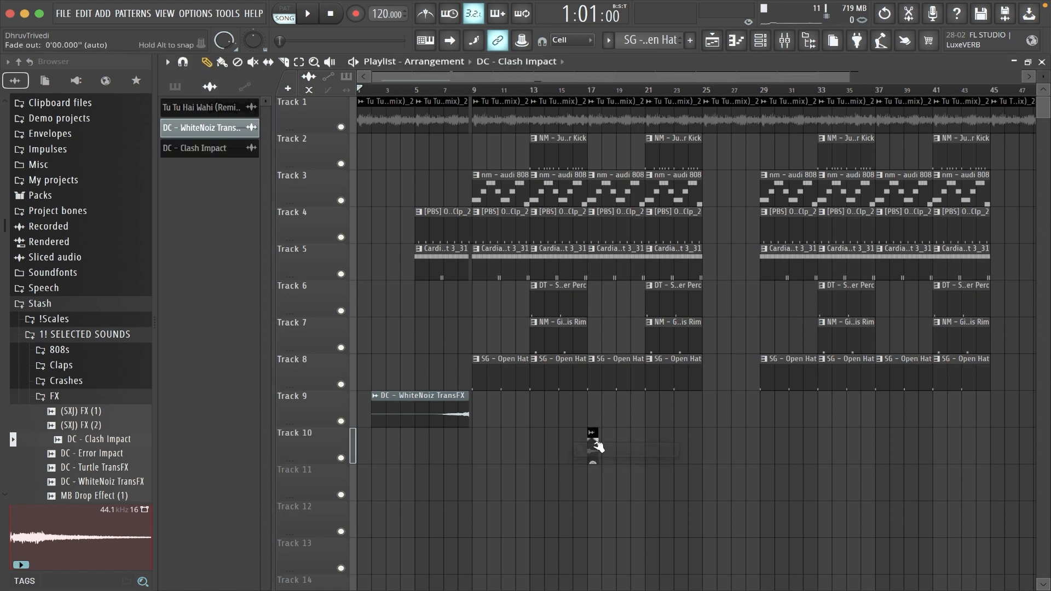
right_click(593, 436)
click(712, 480)
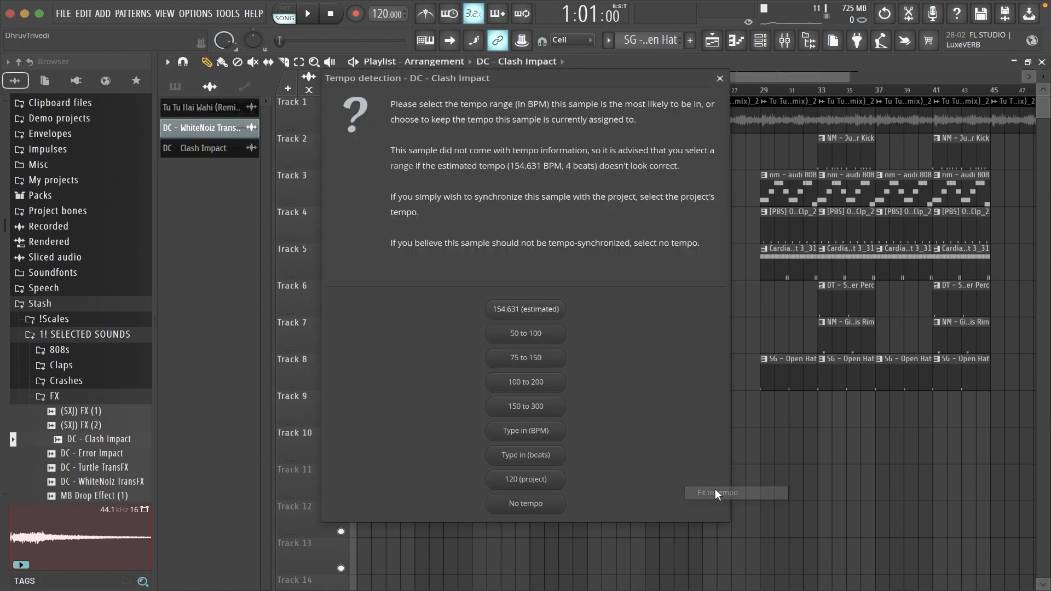
click(548, 308)
Reverse the DC - Clash Impact audio clip and lower the volume of mixer insert 10.
double_click(596, 458)
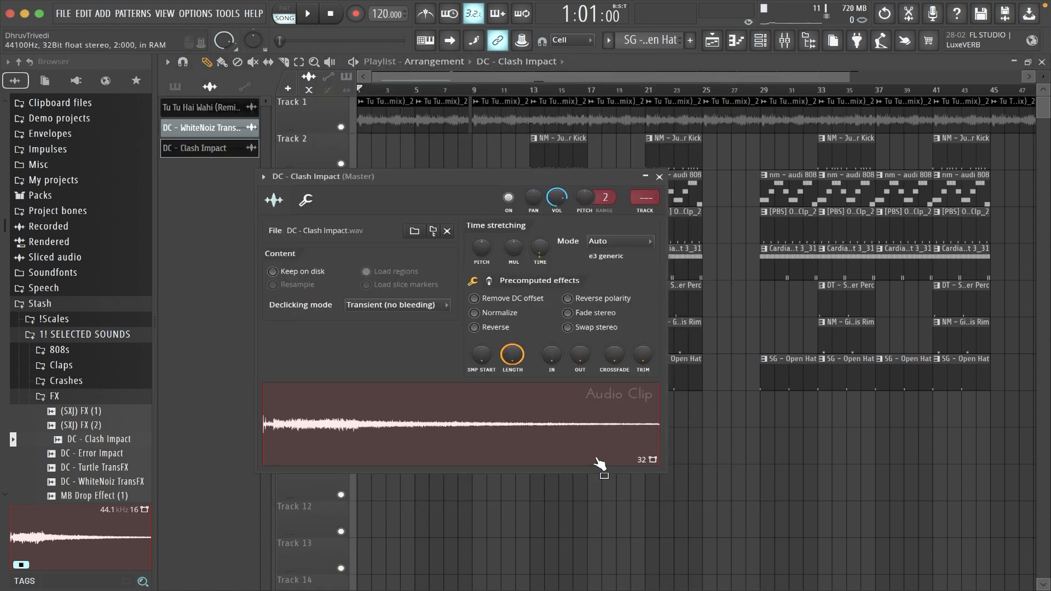
click(509, 330)
key(F9)
drag(497, 285, 497, 322)
key(Escape)
key(Escape)
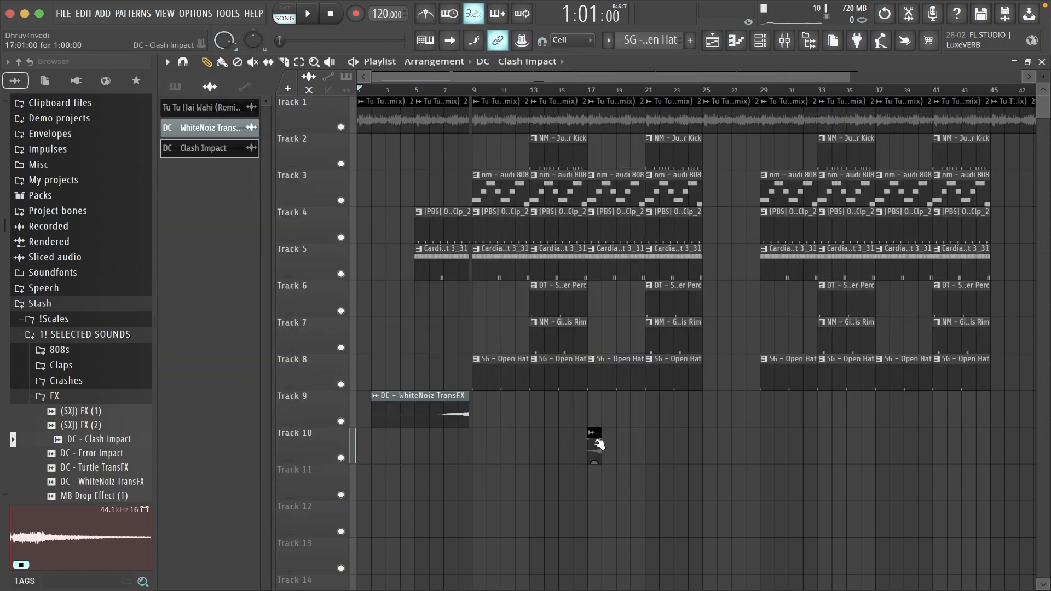
Move the reversed impact clip on track 10 to end at bar 17, and place a copy ending at bar 37.
drag(596, 451, 725, 456)
drag(847, 446, 847, 447)
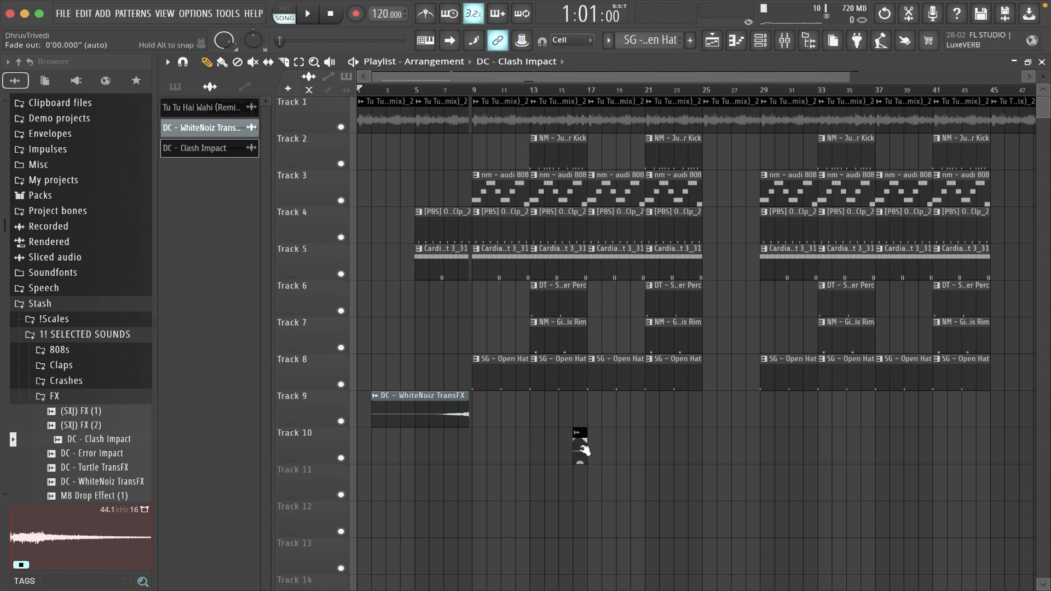
drag(580, 448, 871, 432)
scroll(764, 102, right, 4)
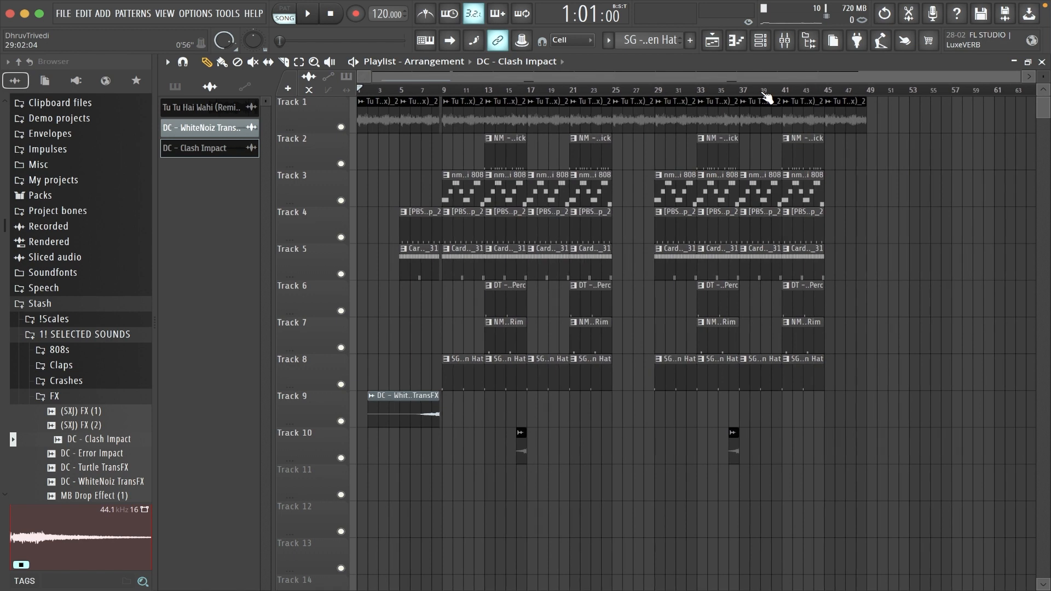
Make the [PBS] Official Trap Clp_2 and Cardiak HiHat 3_31 clips at bar 29 begin slightly before the bar.
scroll(766, 97, up, 5)
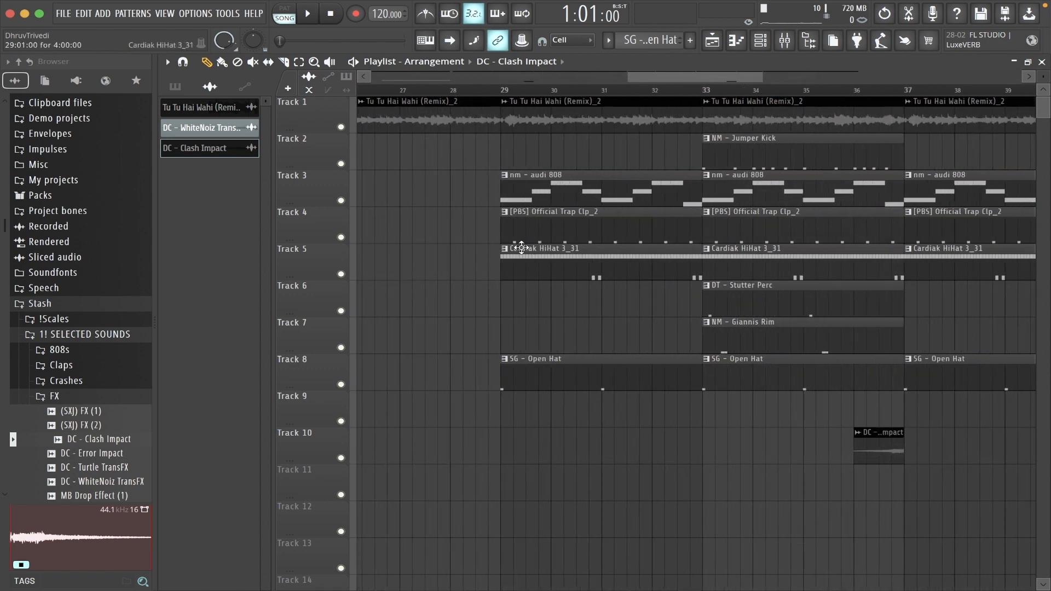
drag(490, 236, 531, 253)
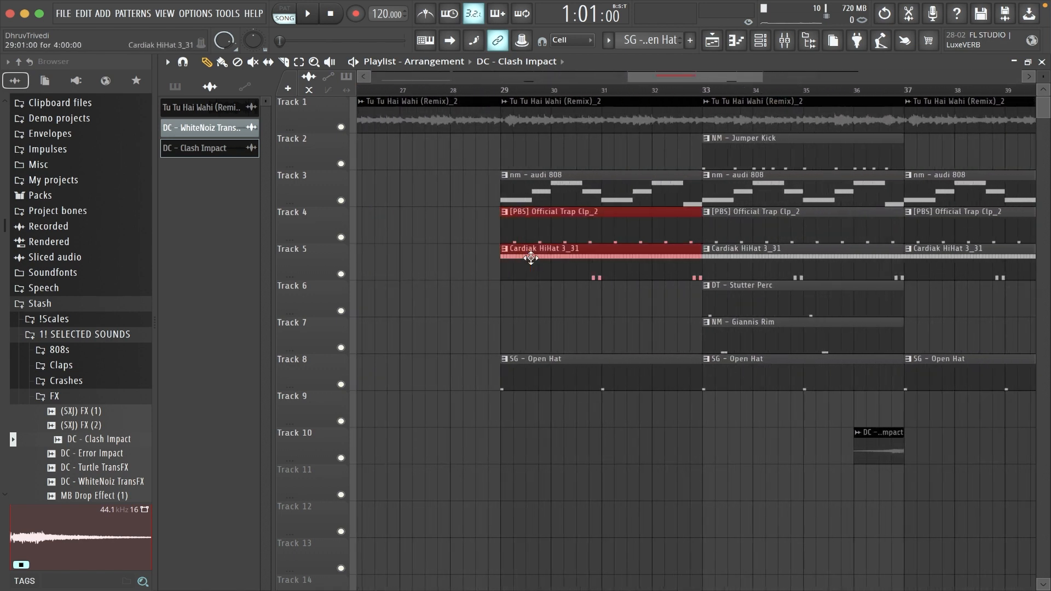
drag(655, 81, 622, 77)
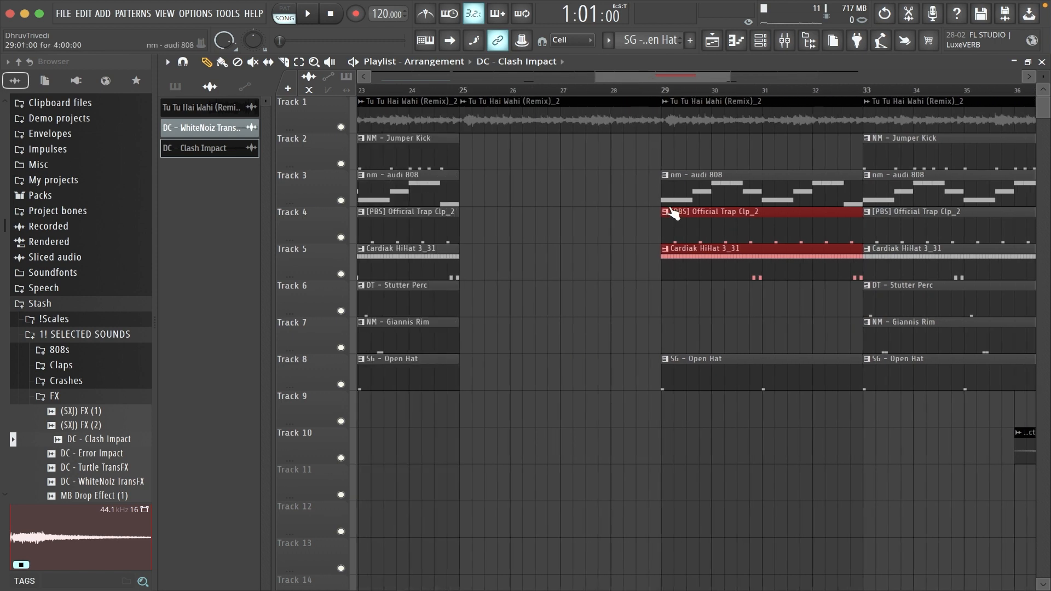
drag(696, 224, 655, 223)
scroll(700, 98, down, 5)
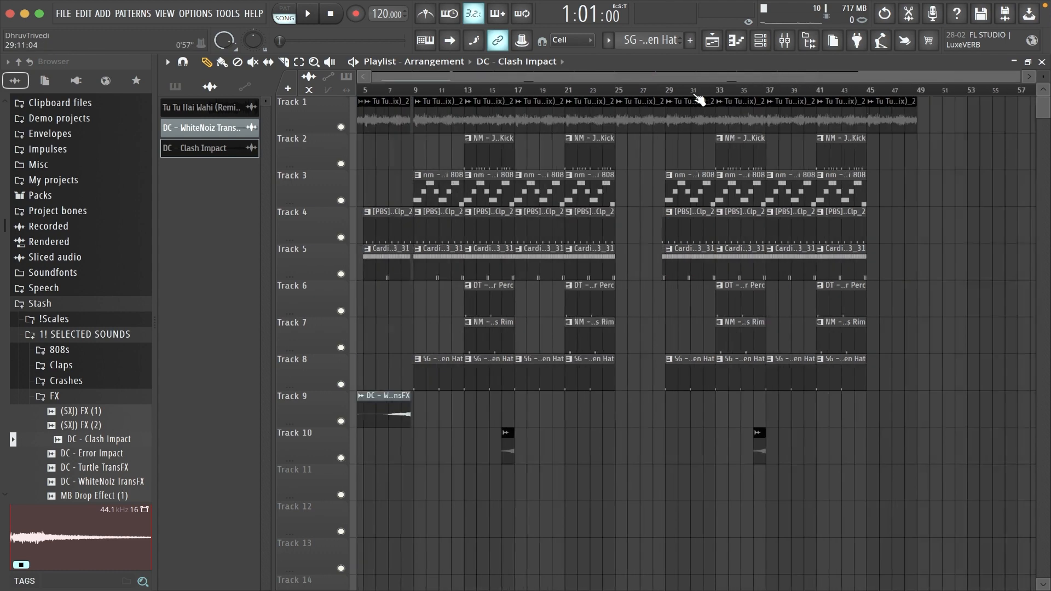